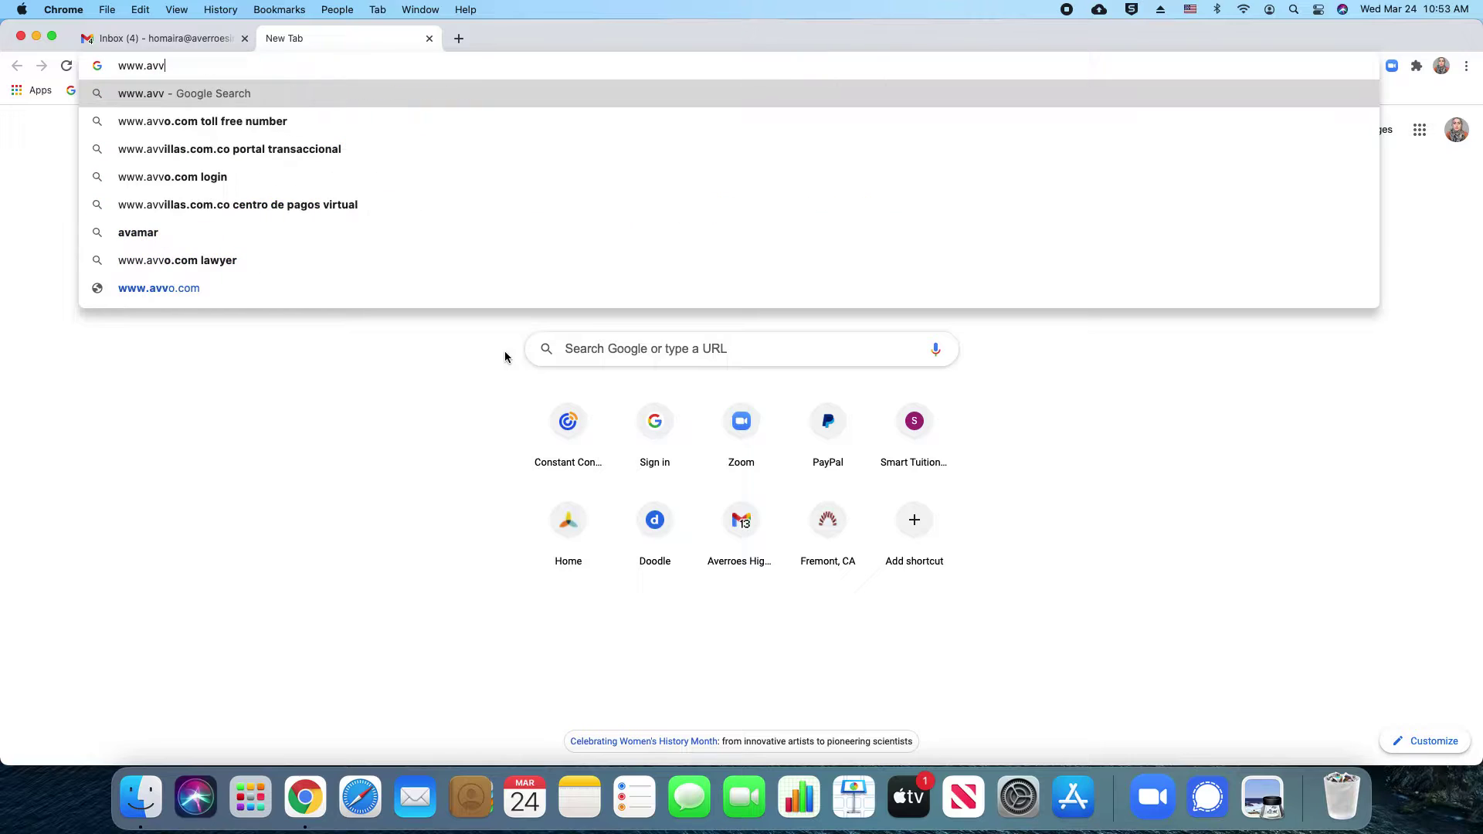
{"action": "type", "text": "err"}
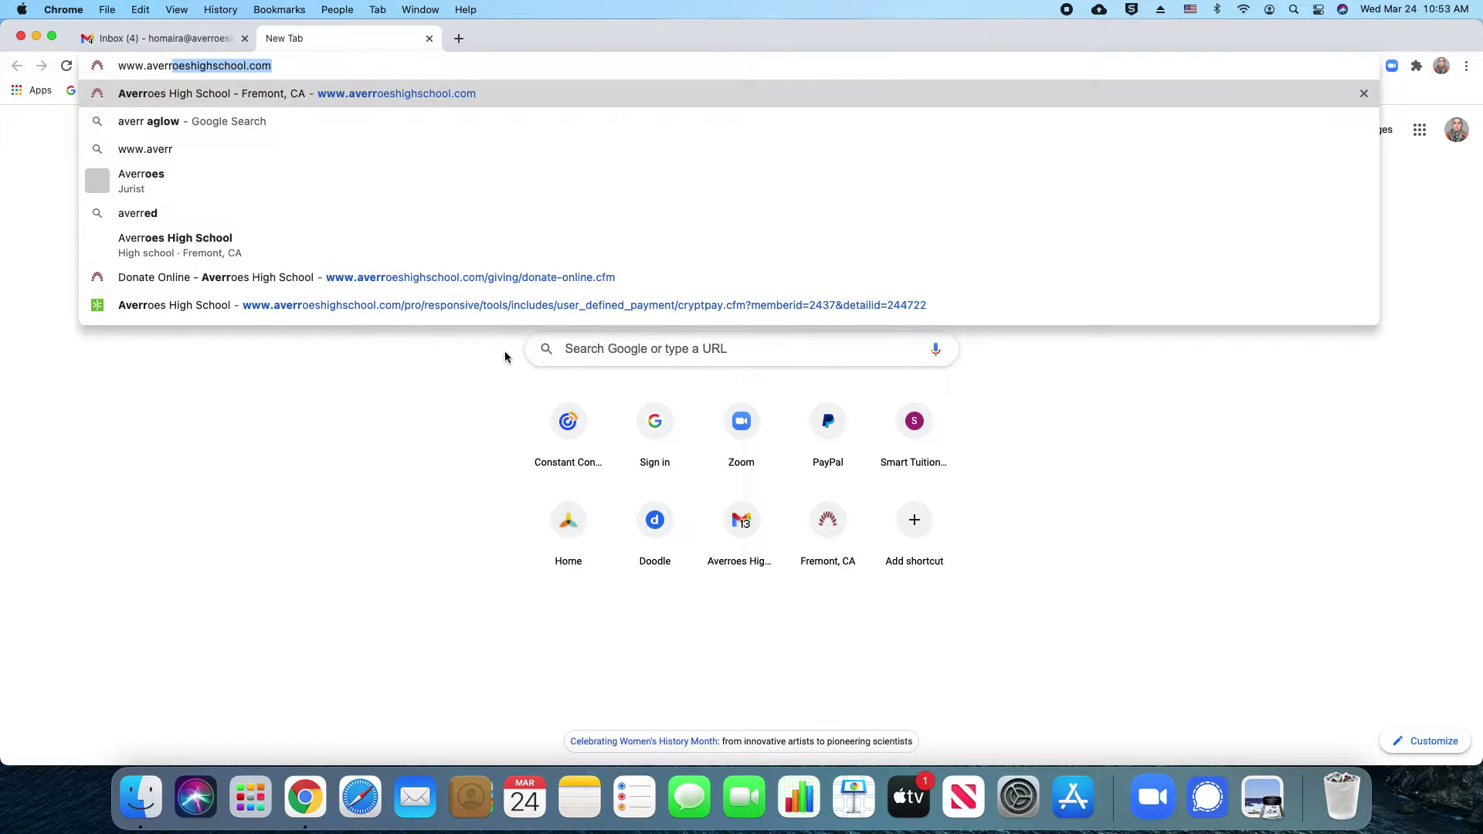
{"action": "type", "text": "oeshig"}
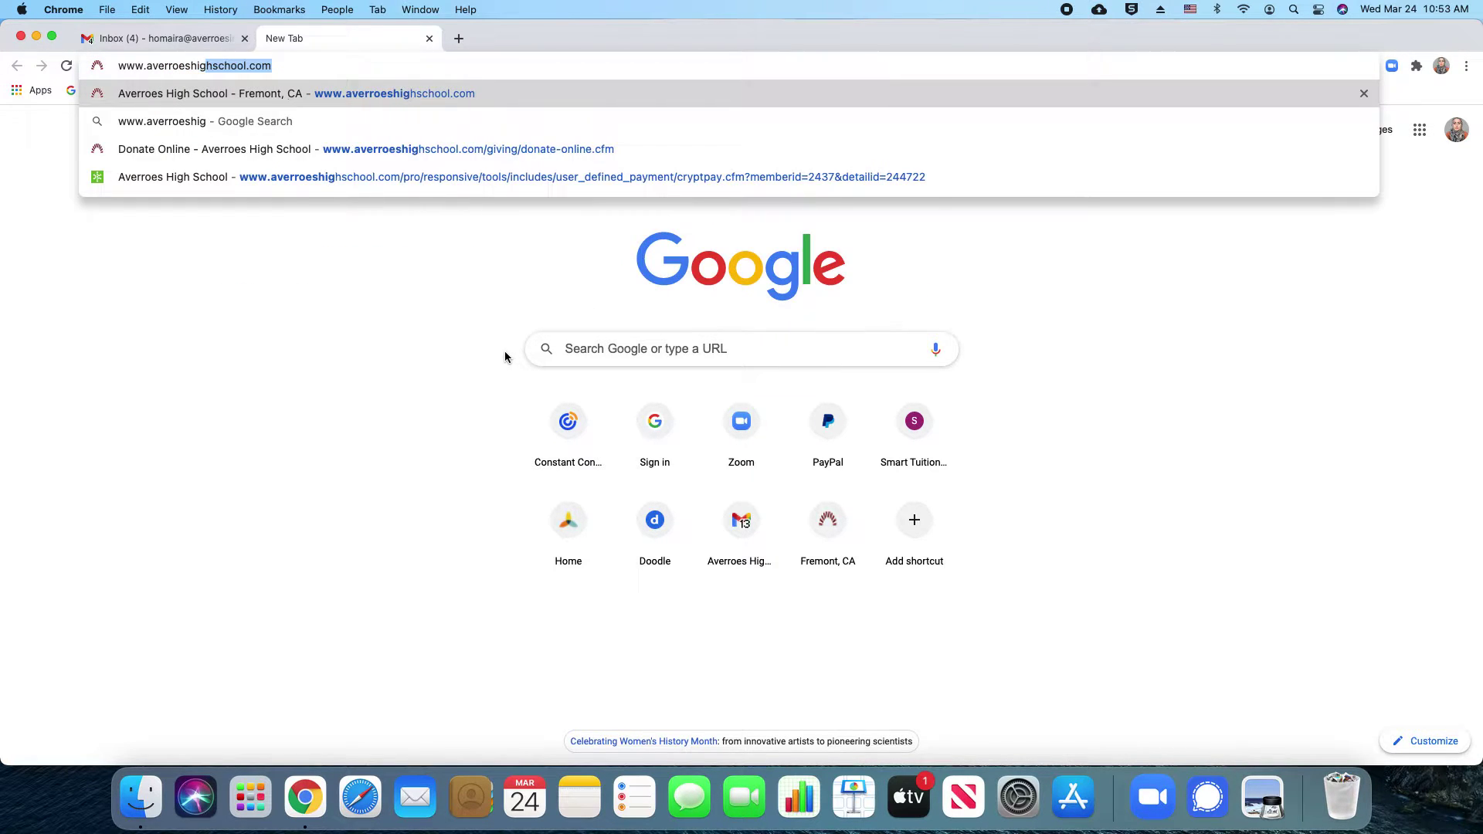
{"action": "type", "text": "hschool.com"}
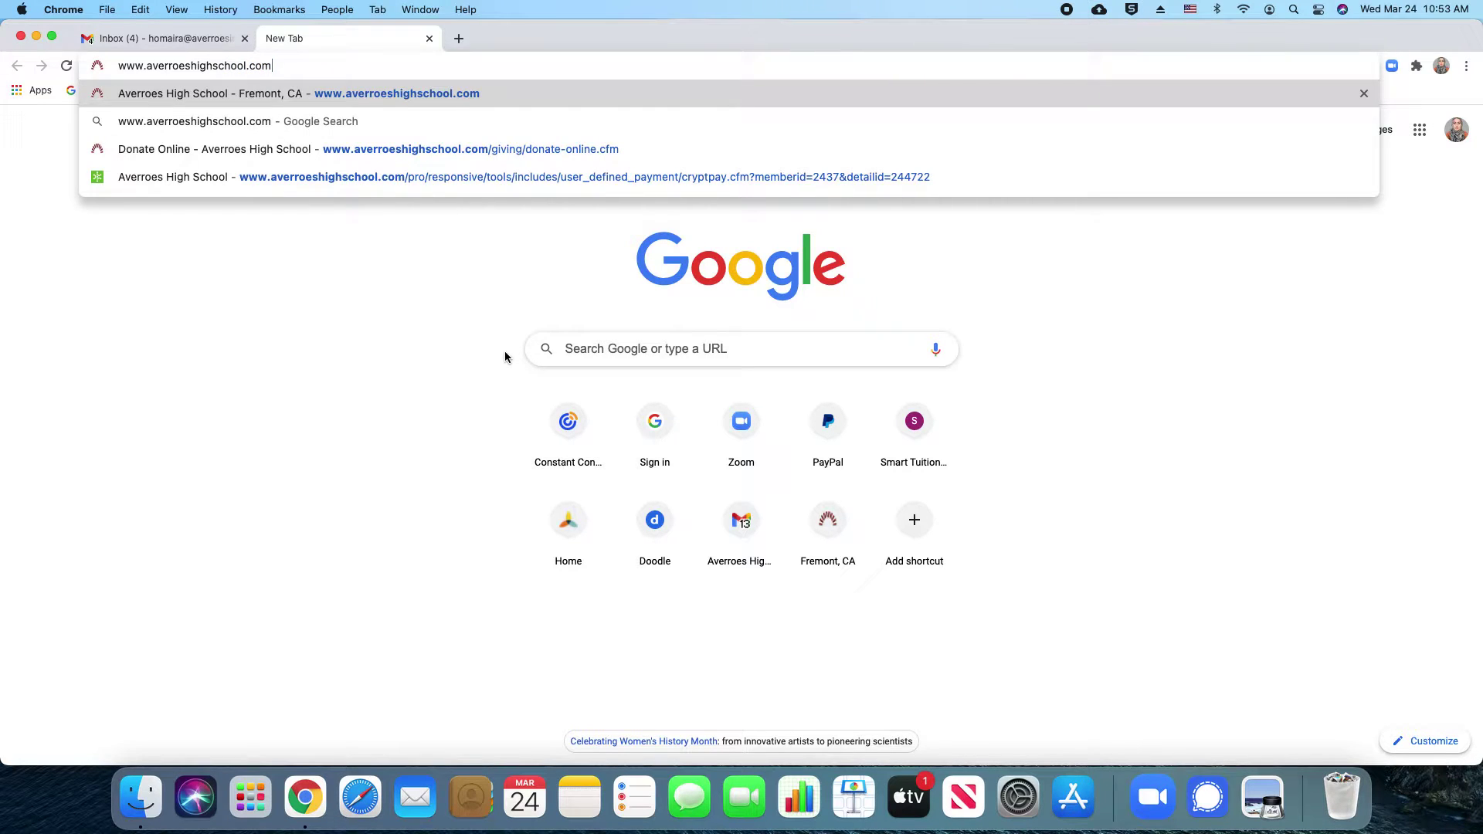
{"action": "key", "text": "Return"}
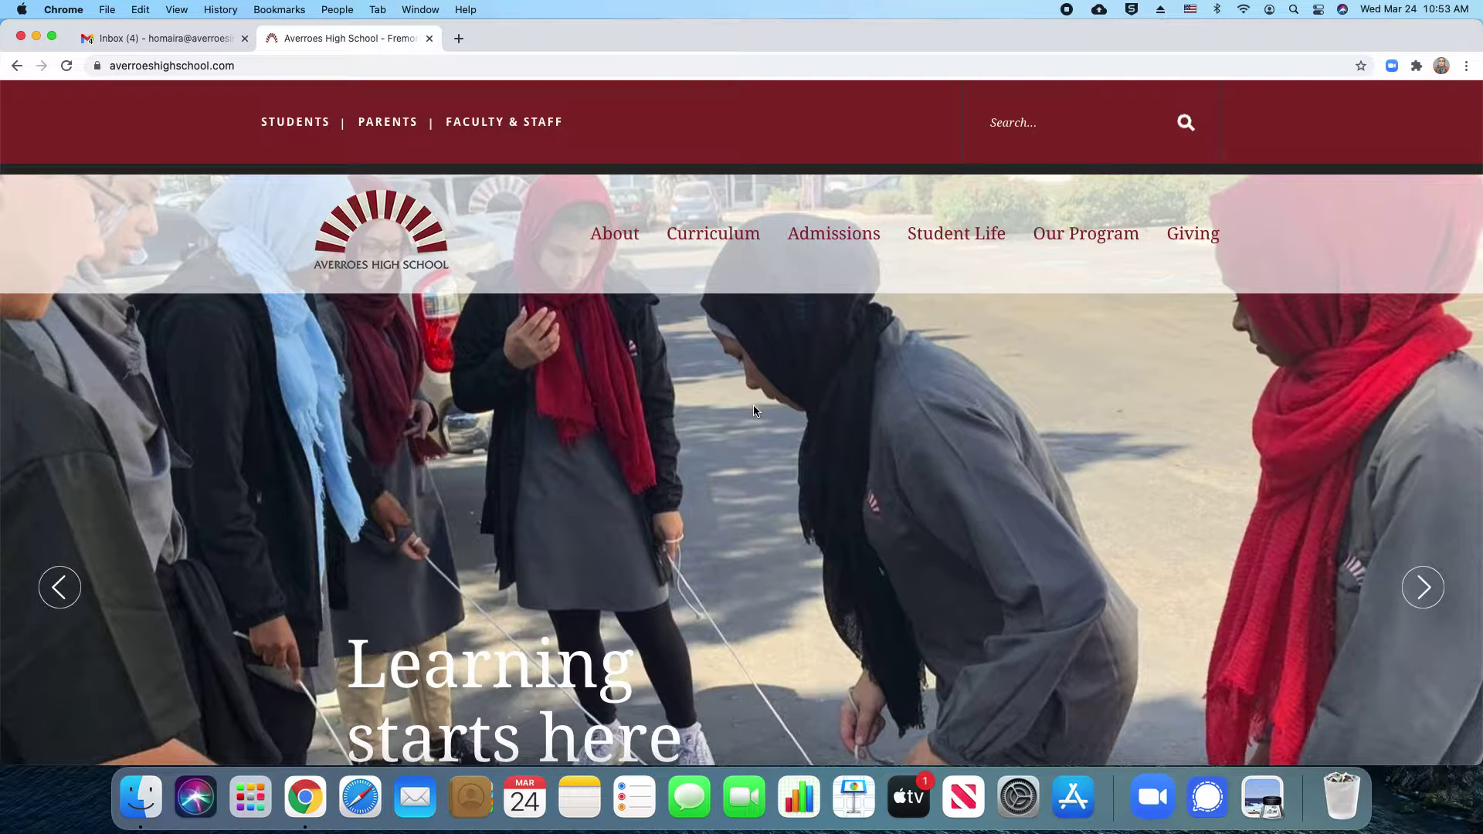
Go to Online Application under the Admissions menu of the school site
{"action": "mouse_move", "coordinate": [839, 231]}
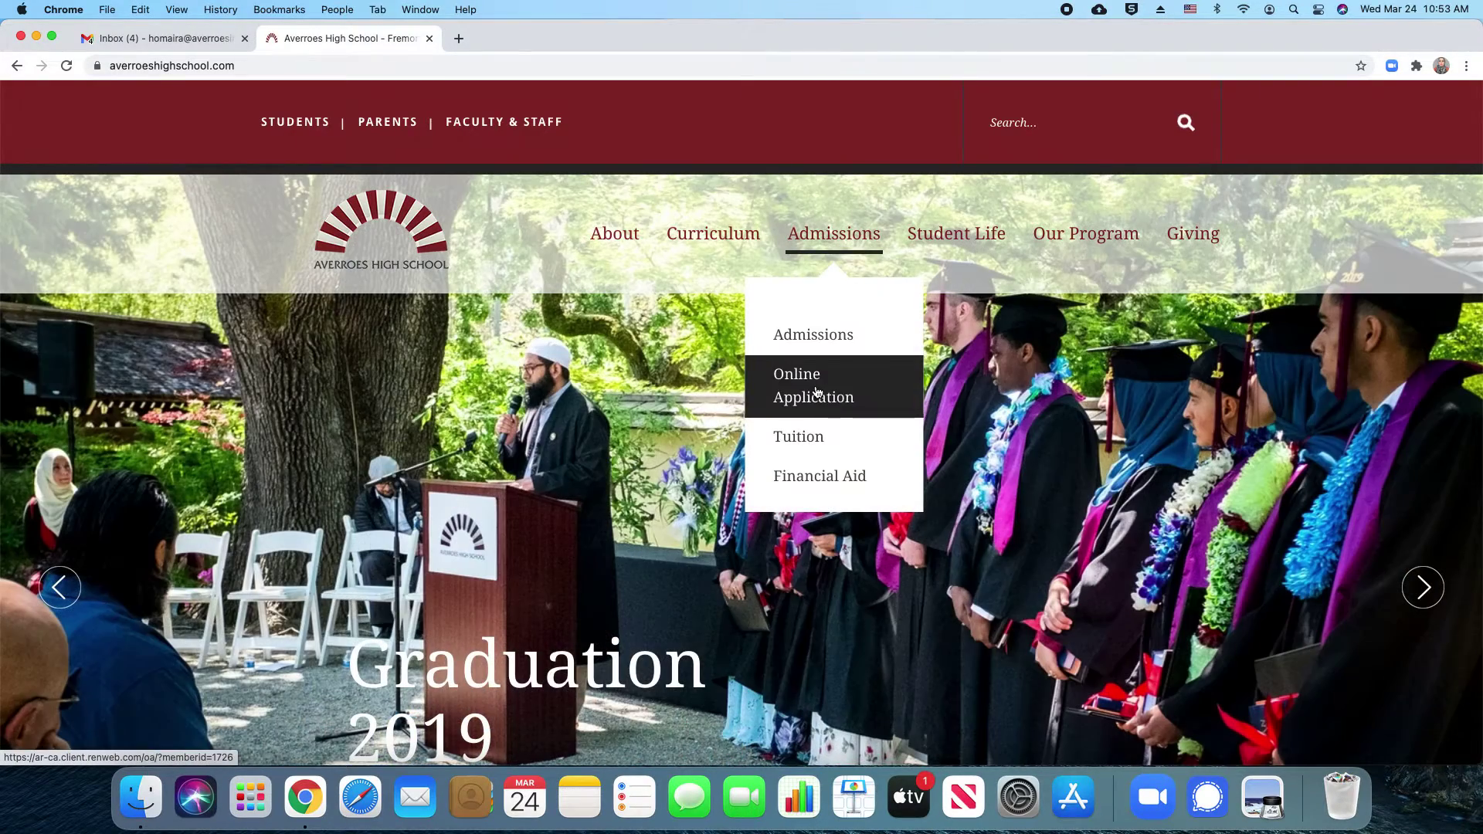
{"action": "left_click", "coordinate": [816, 392]}
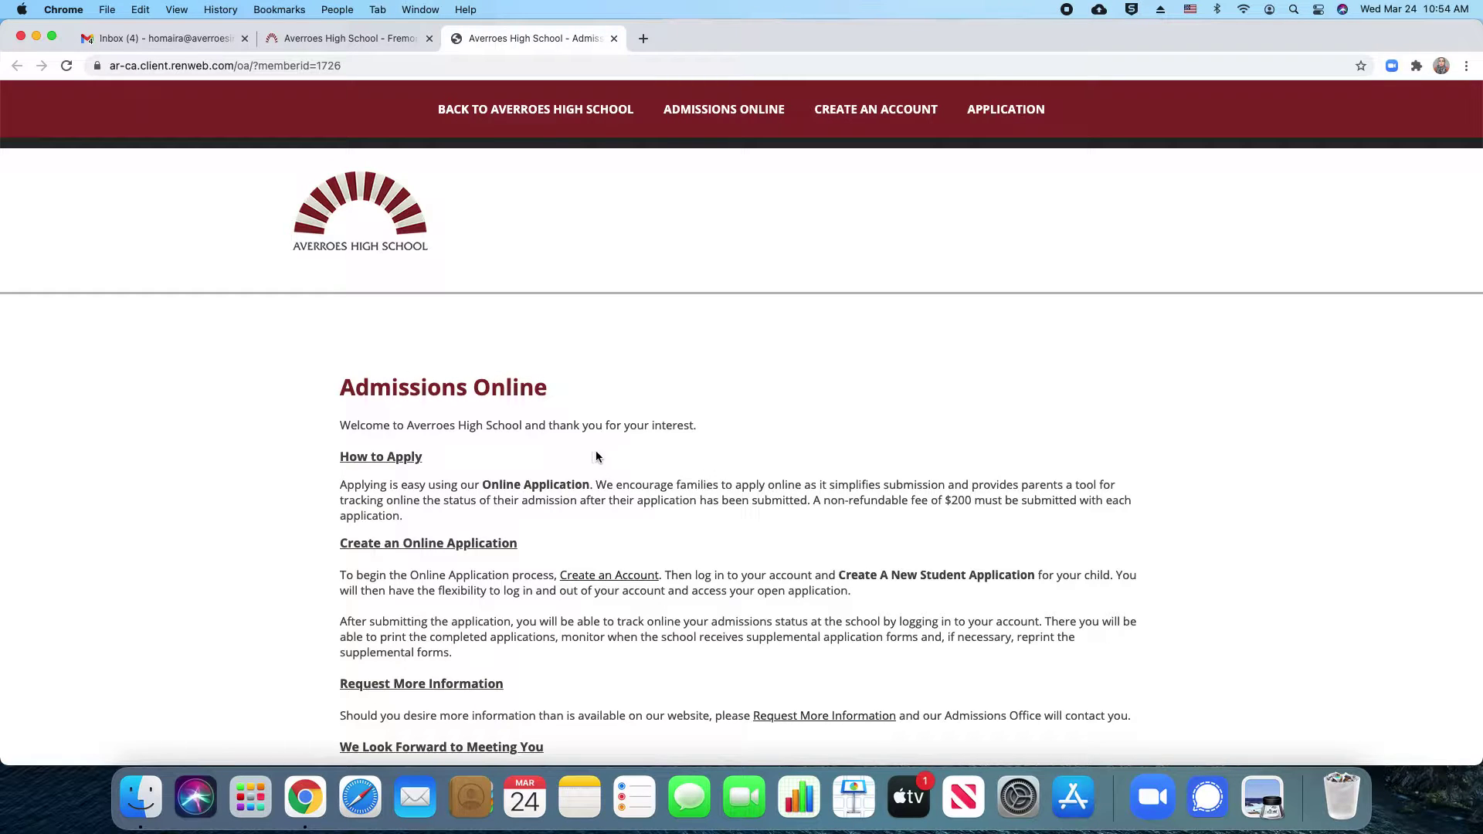
Follow the 'Create an Account' link from the Admissions Online page to the registration form
{"action": "scroll", "coordinate": [596, 451], "scroll_direction": "down", "scroll_amount": 2}
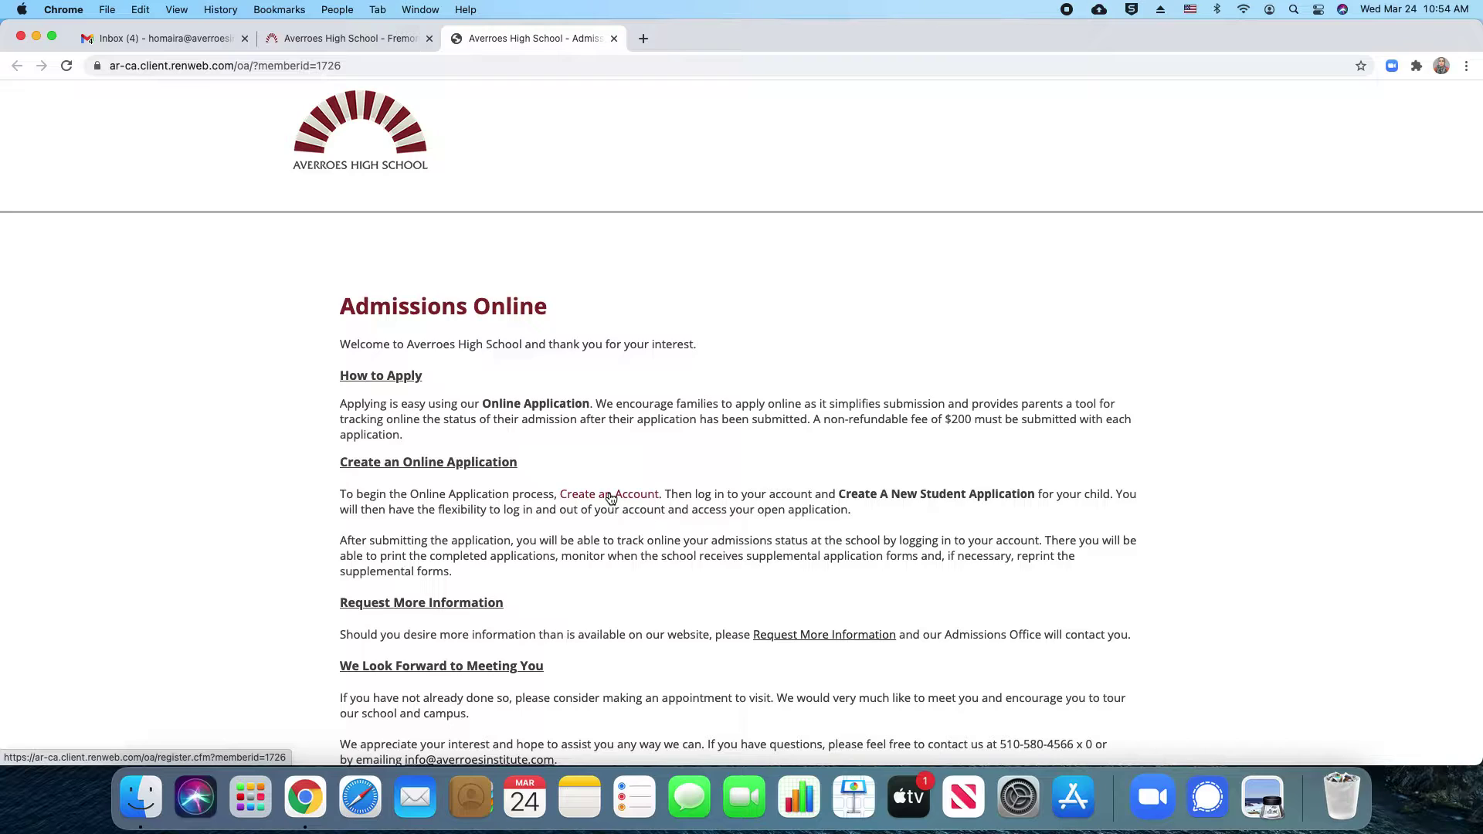
{"action": "left_click", "coordinate": [610, 495]}
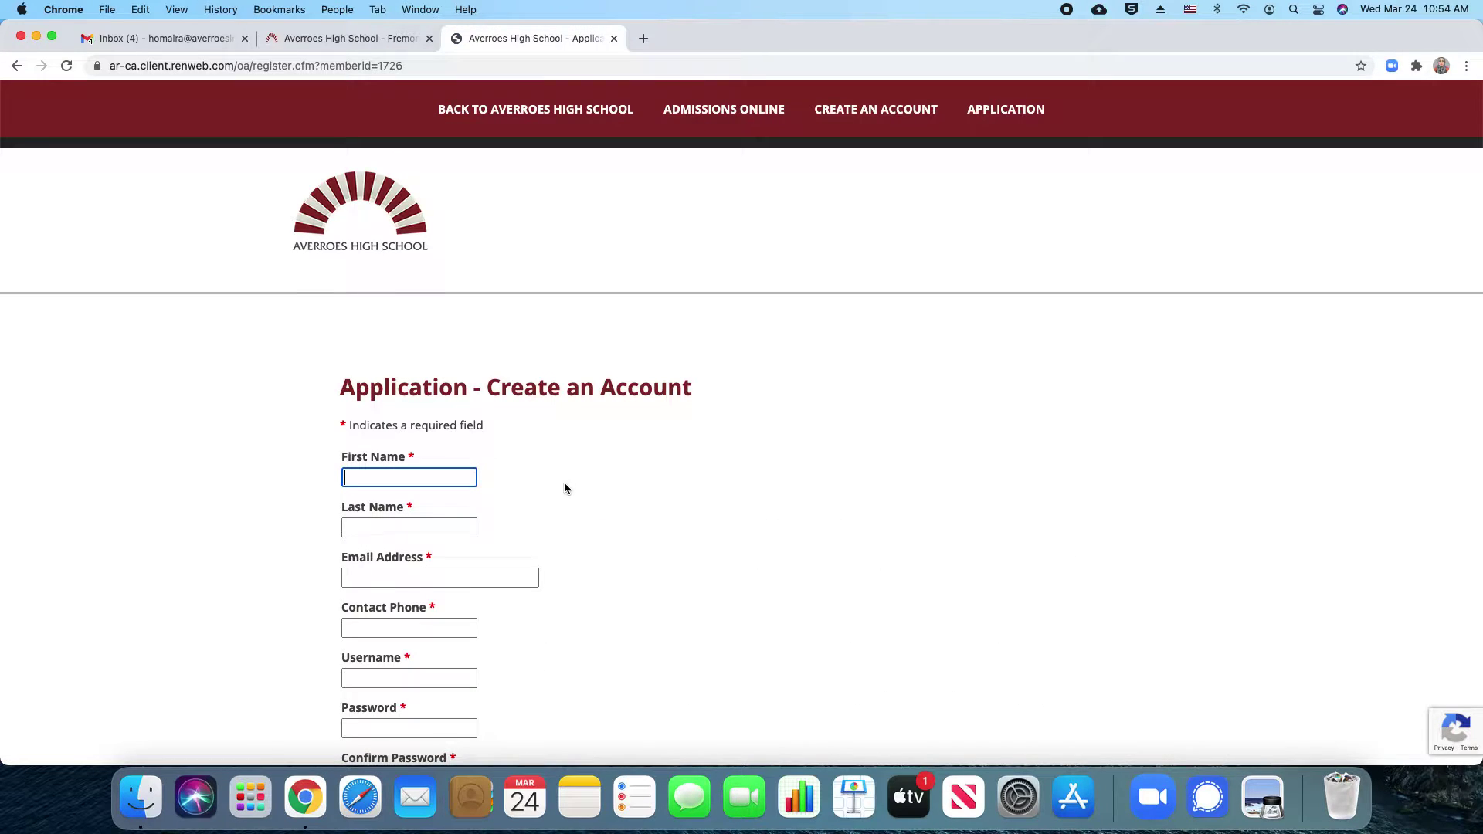
Enter the parent's first name and last name on the registration form
{"action": "scroll", "coordinate": [570, 488], "scroll_direction": "down", "scroll_amount": 3}
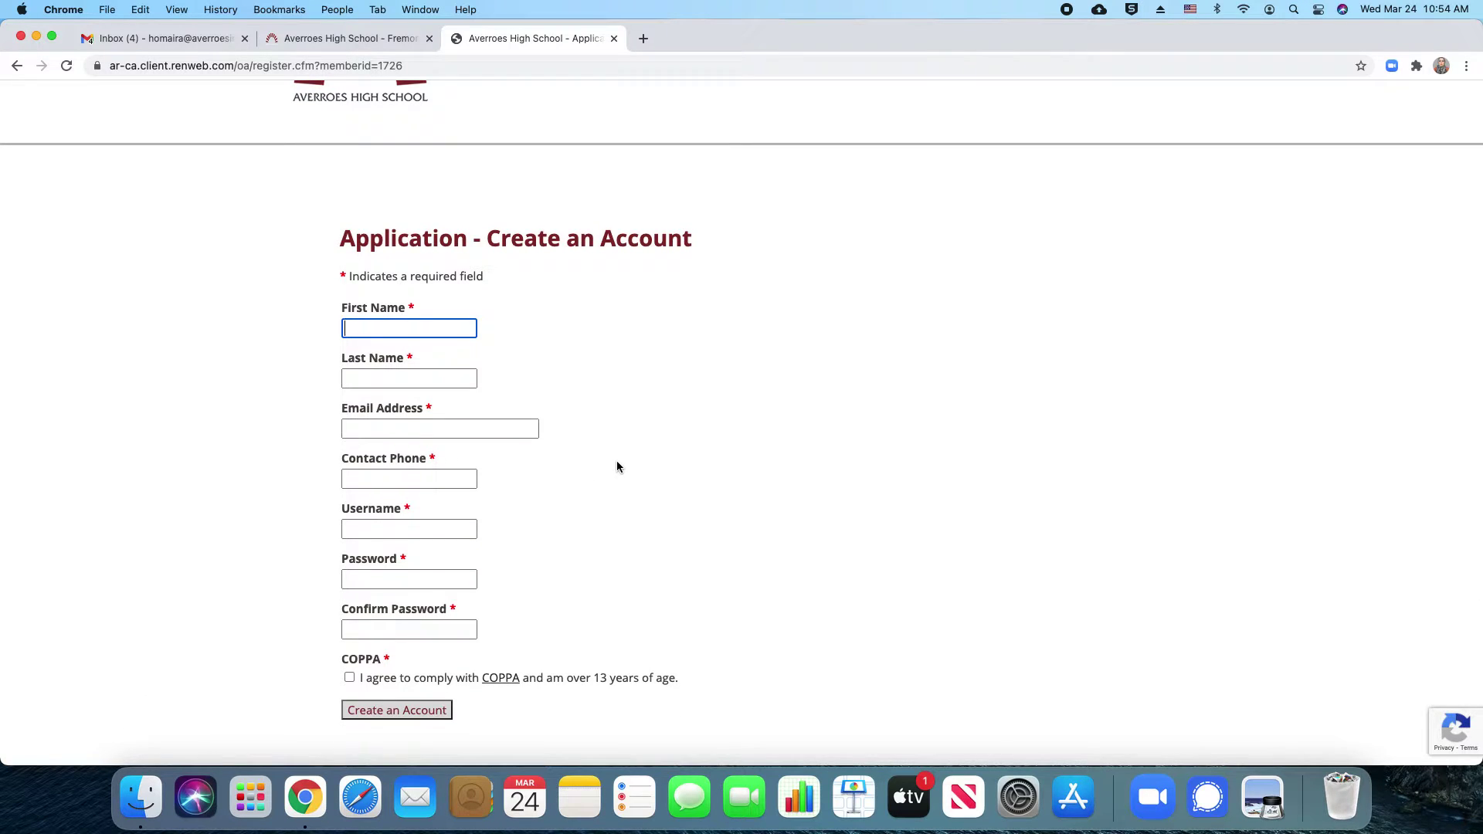
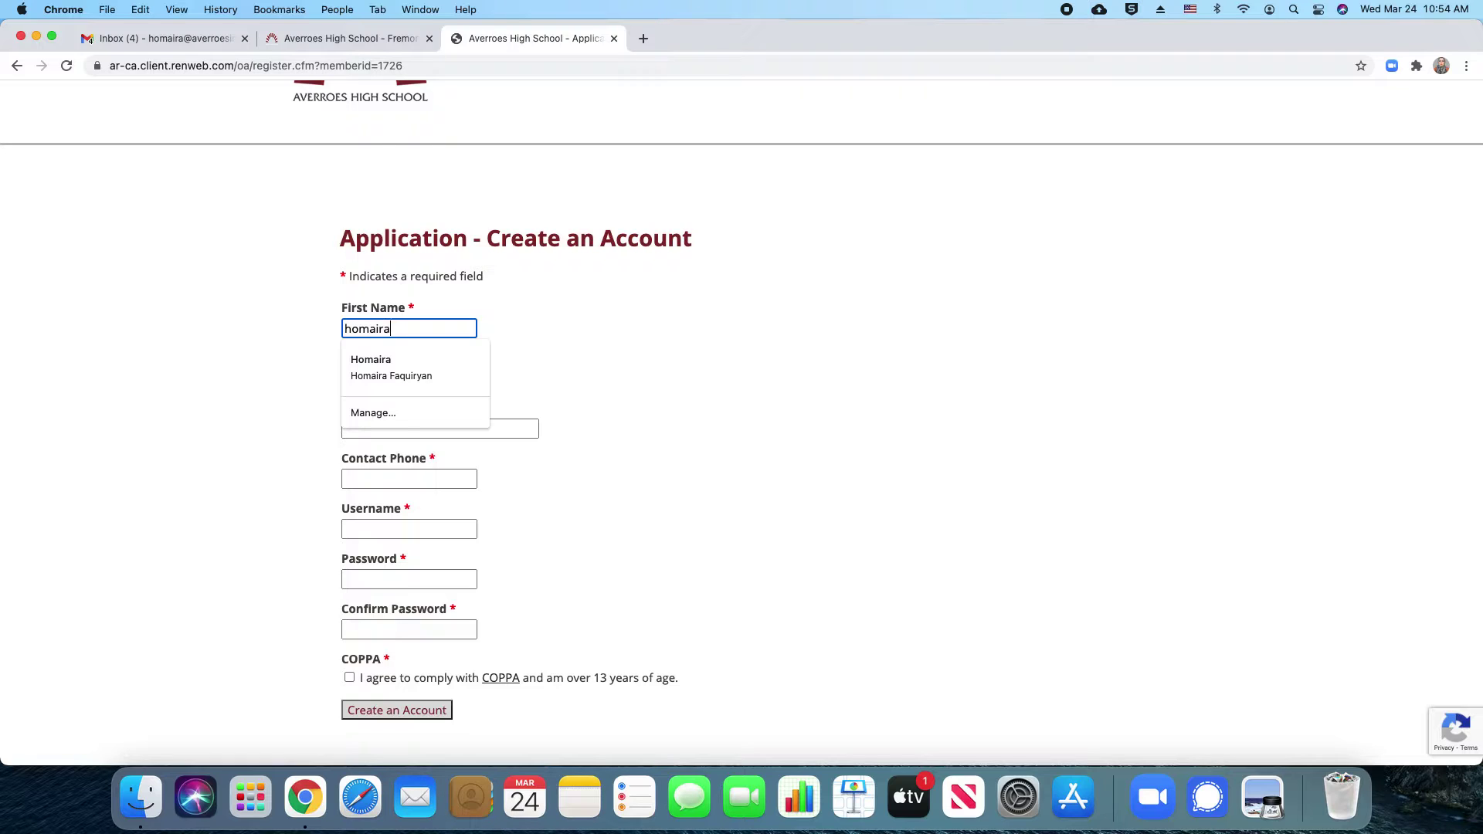
{"action": "key", "text": "Escape"}
{"action": "left_click", "coordinate": [450, 377]}
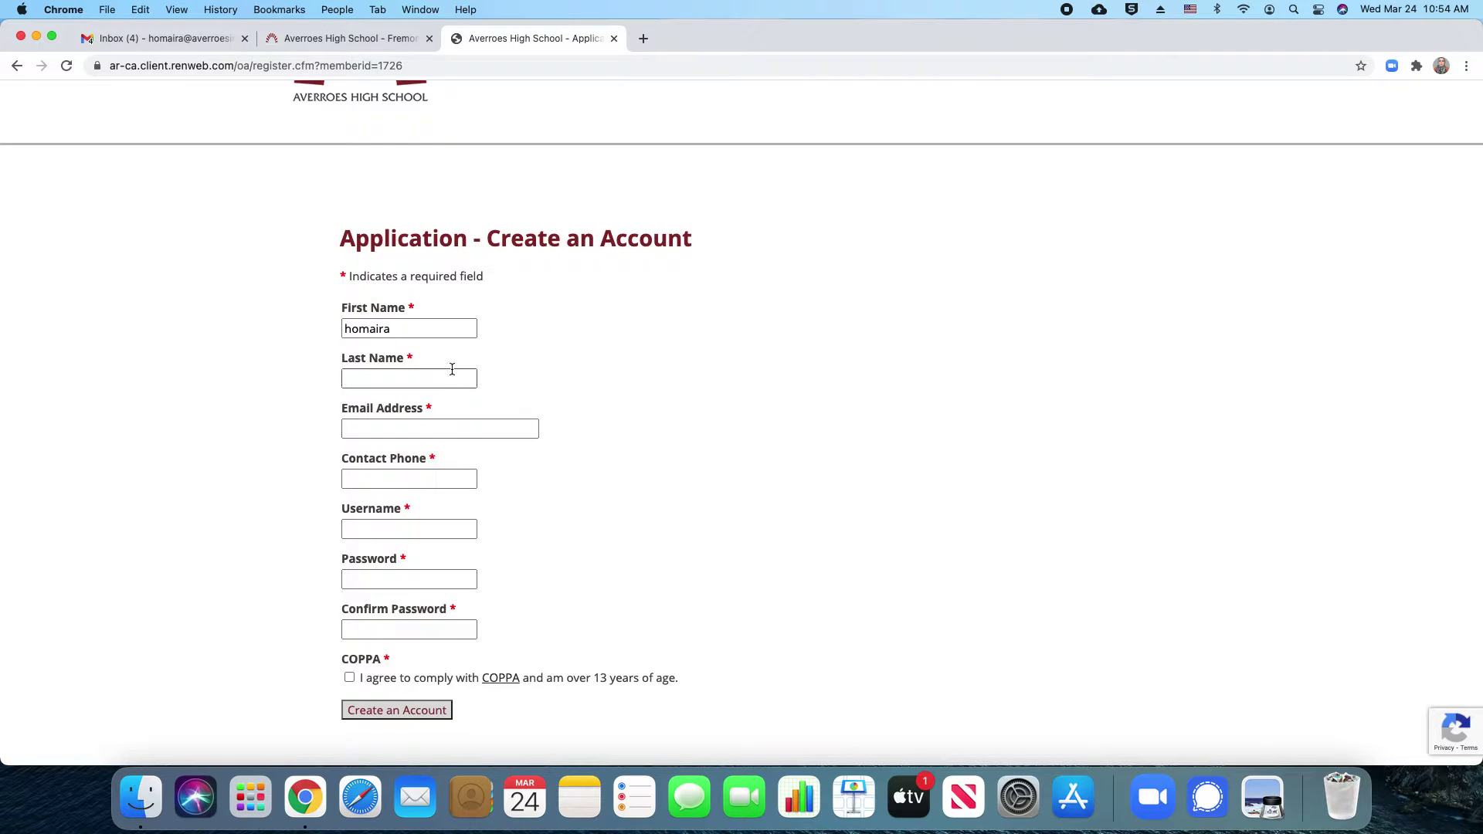
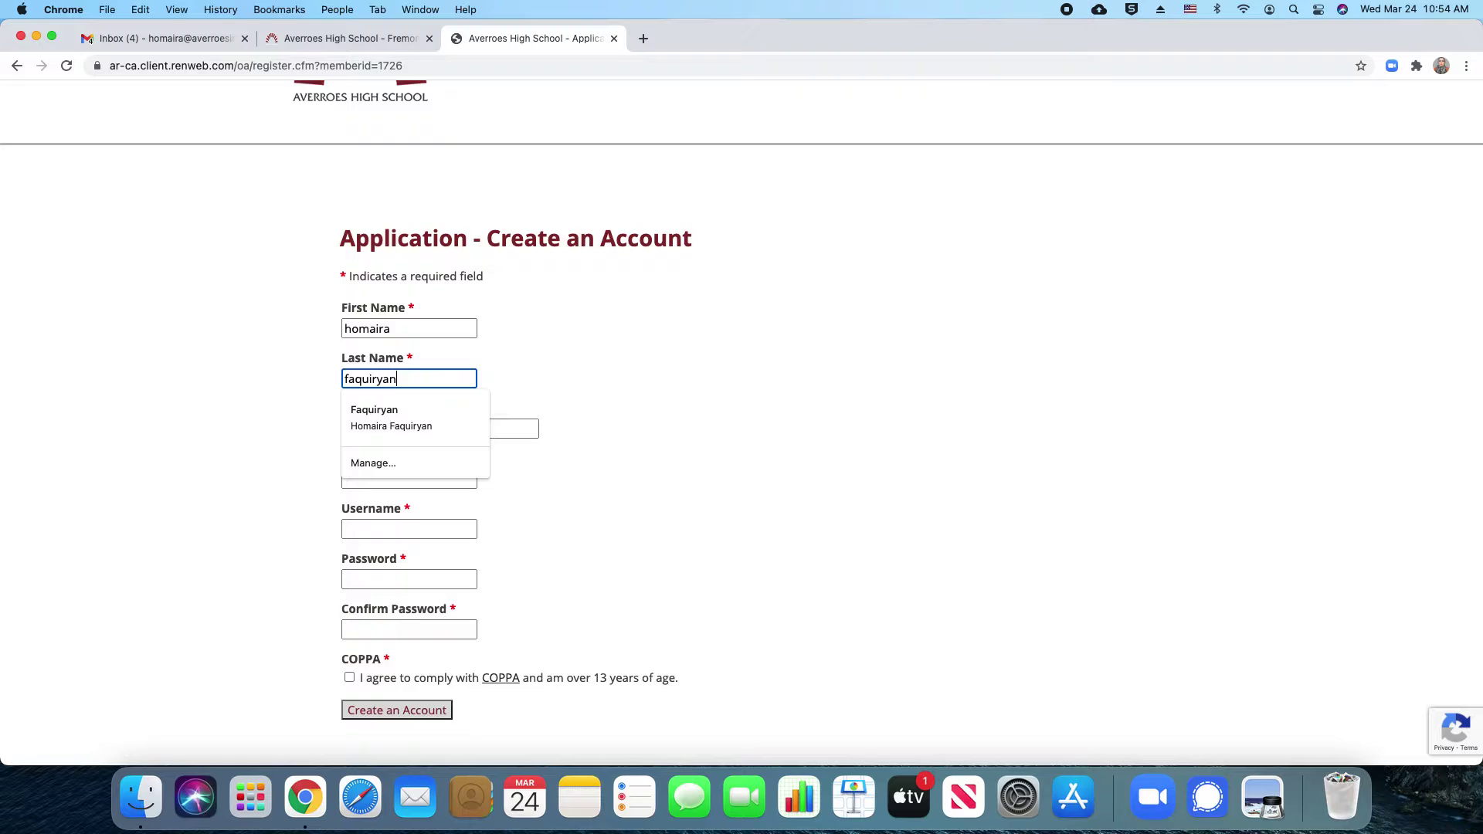
Fill in the parent's e-mail address and contact phone number
{"action": "left_click", "coordinate": [533, 430]}
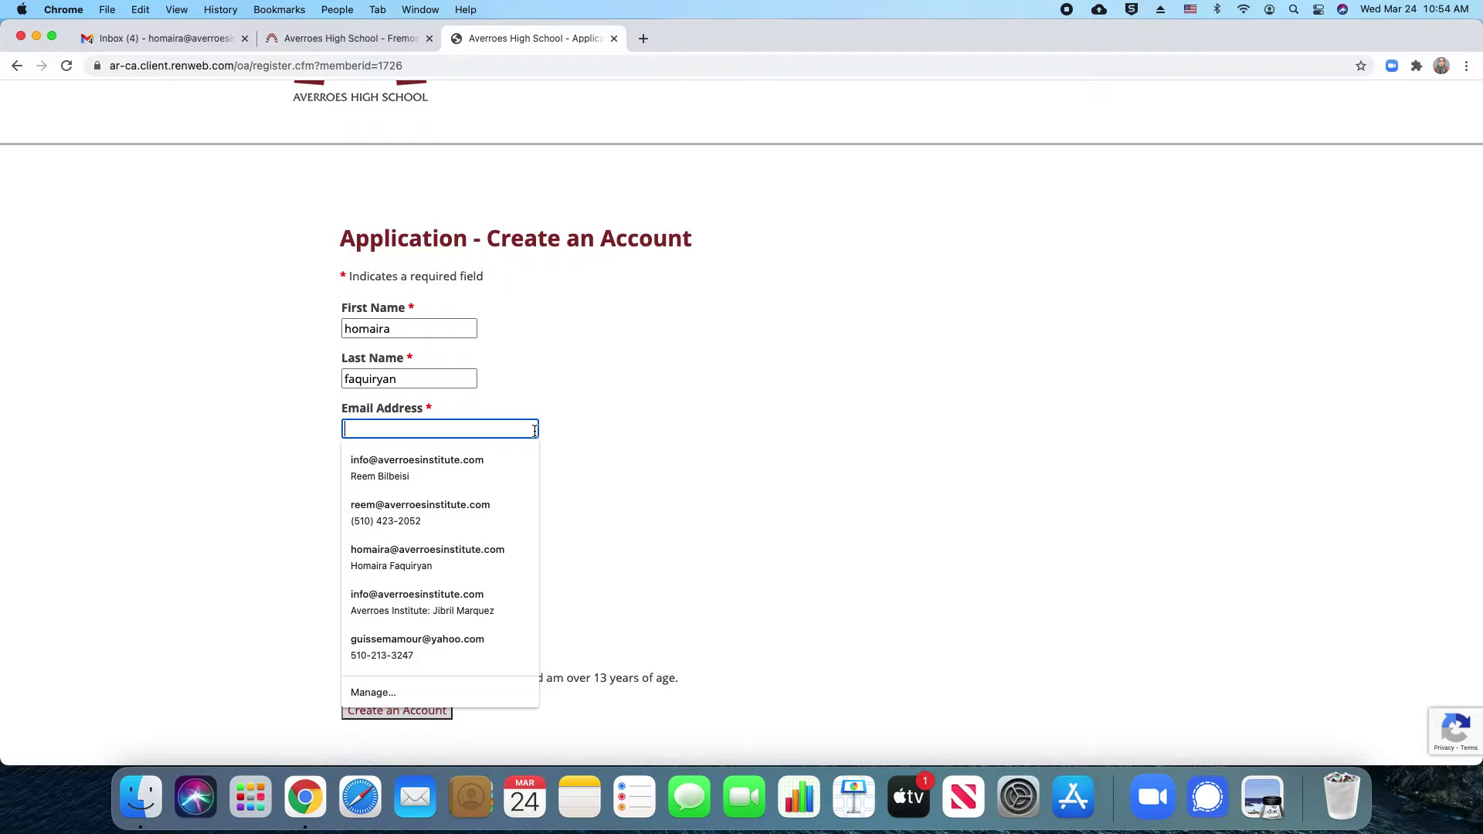
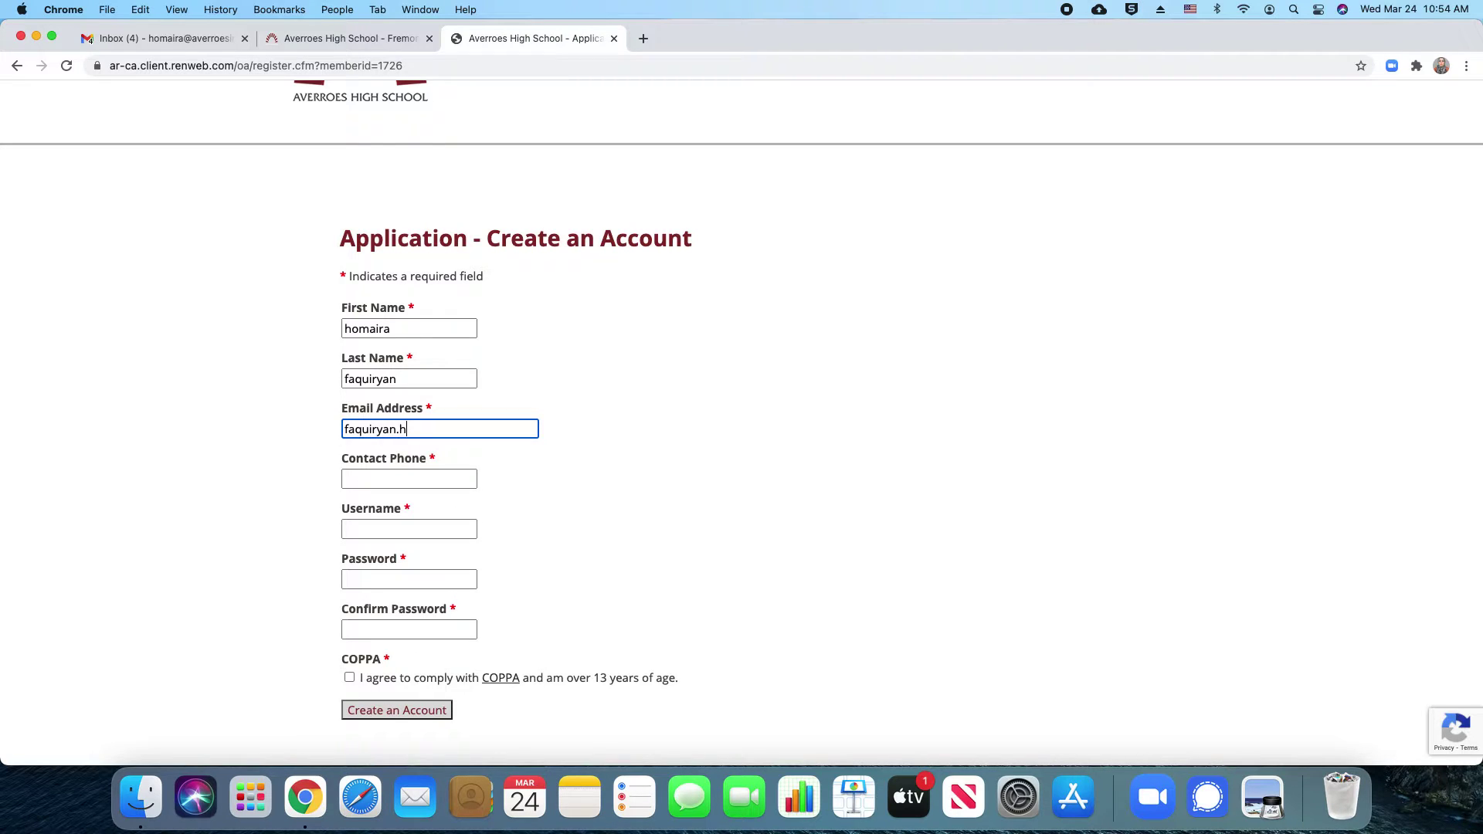
{"action": "left_click", "coordinate": [385, 479]}
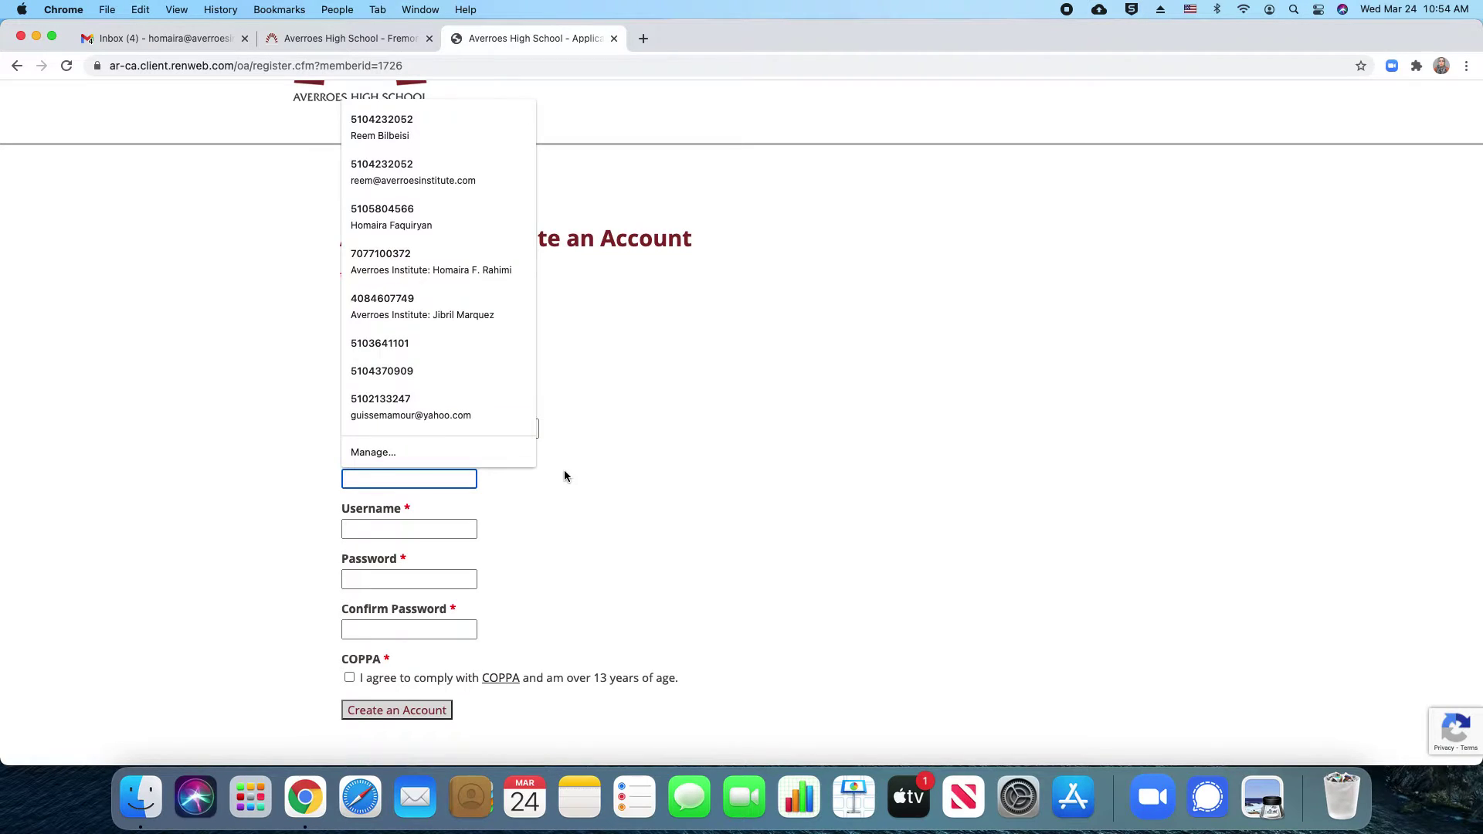
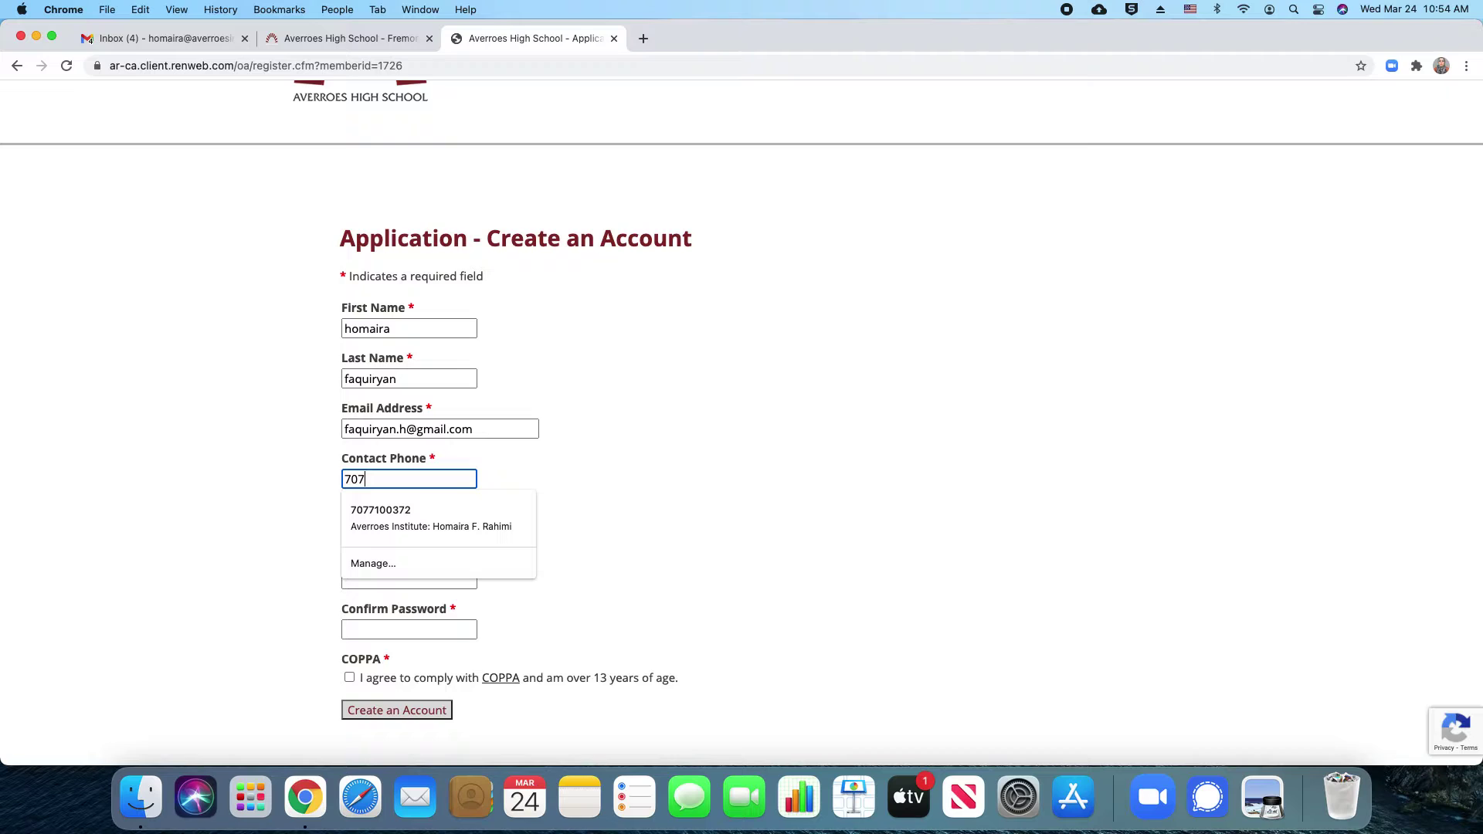
{"action": "left_click", "coordinate": [572, 474]}
{"action": "left_click", "coordinate": [427, 528]}
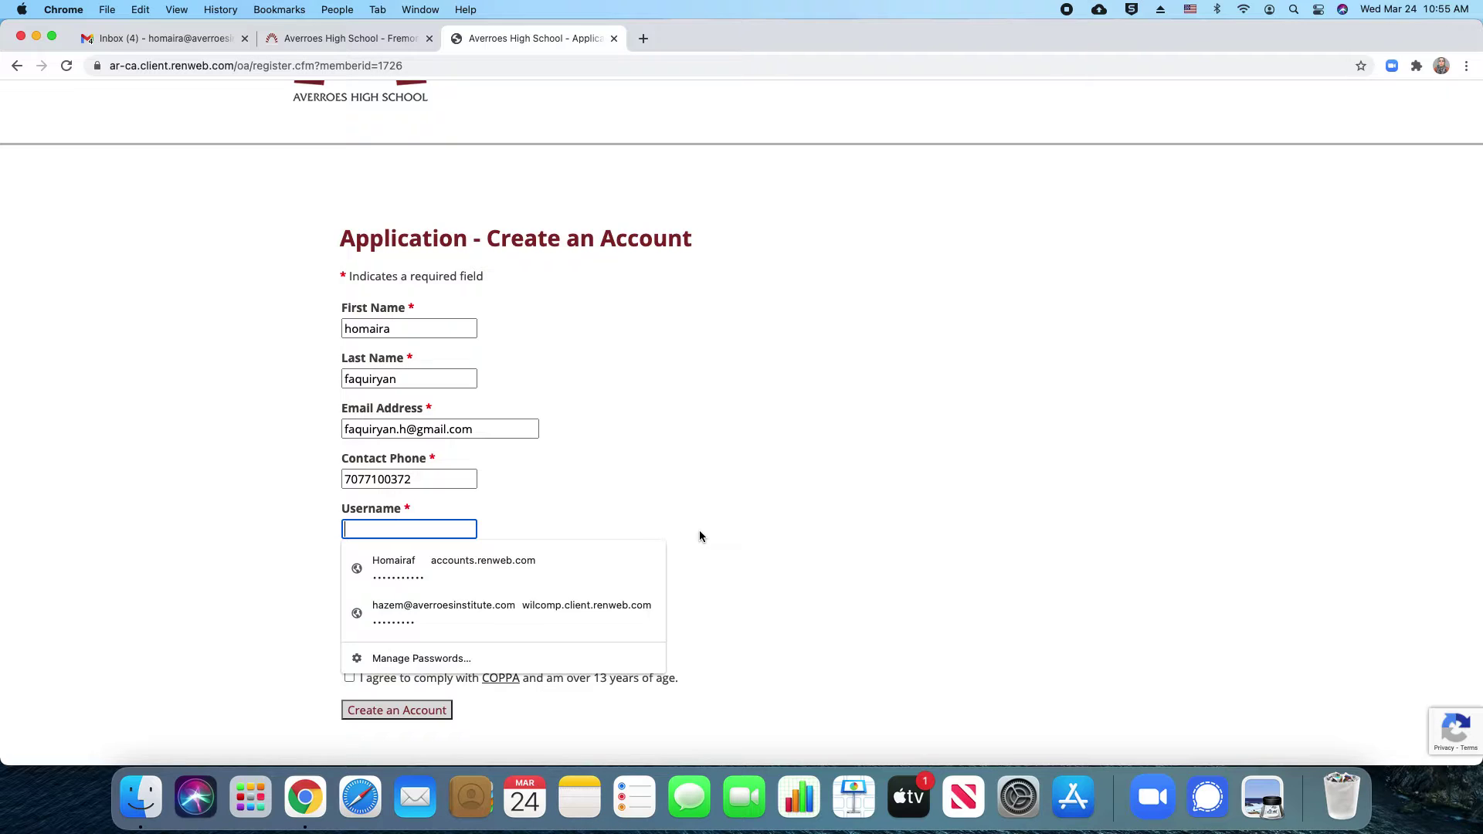
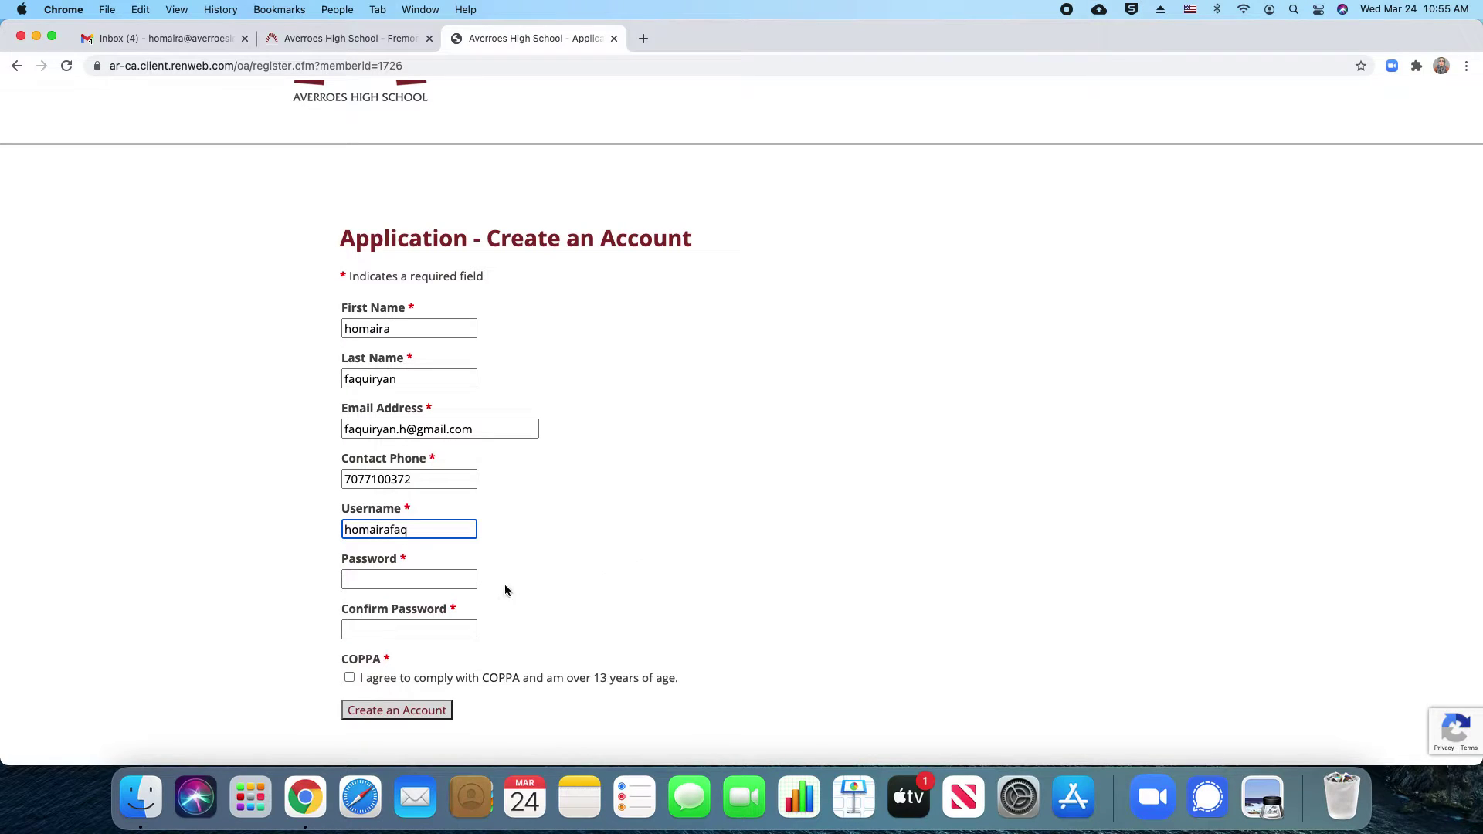
Enter a username and matching password, agree to the COPPA terms, and submit
{"action": "left_click", "coordinate": [454, 580]}
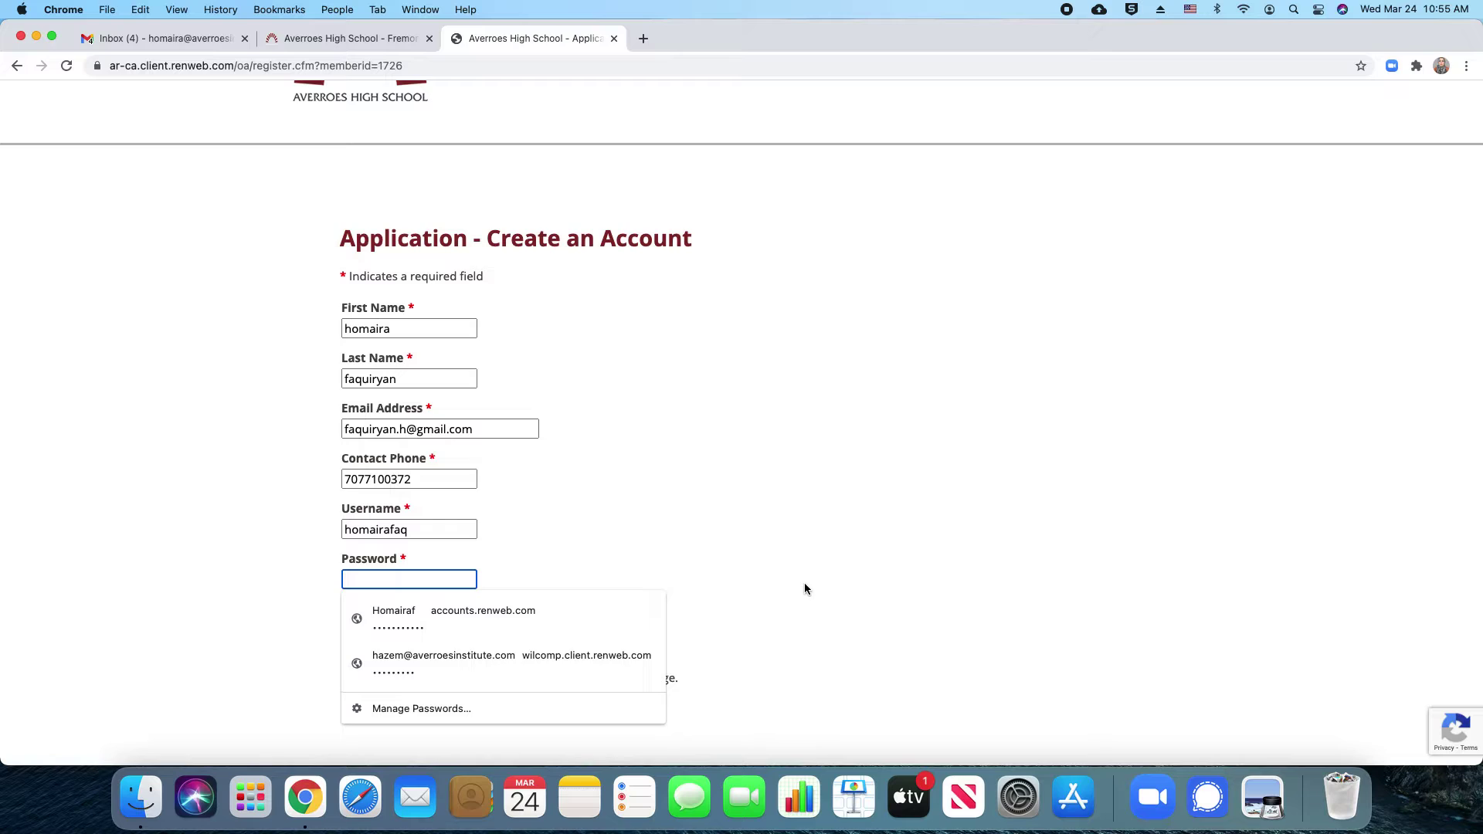
{"action": "type", "text": "•••••••••••"}
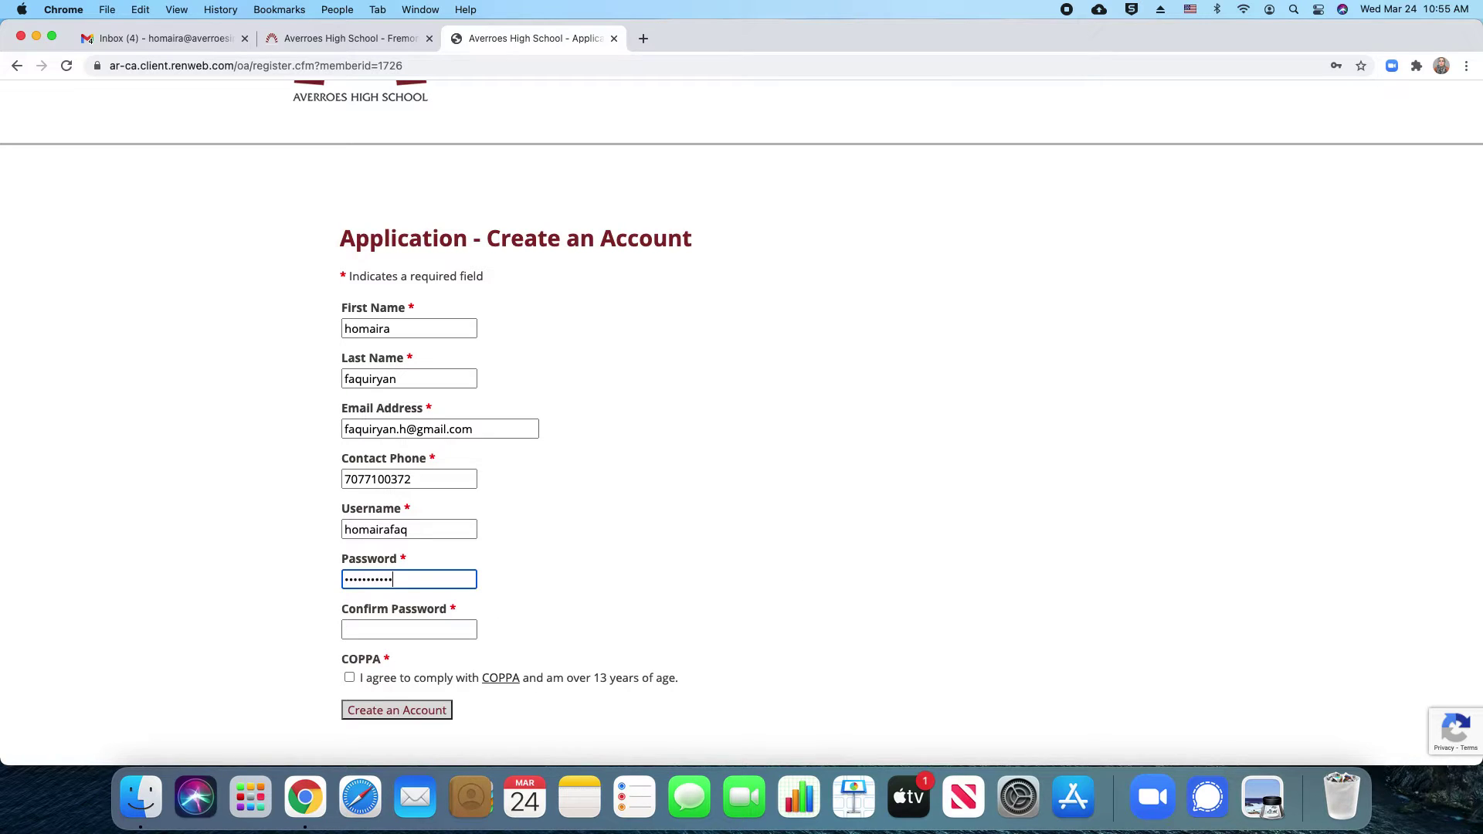
{"action": "key", "text": "Tab"}
{"action": "type", "text": "••••••••••"}
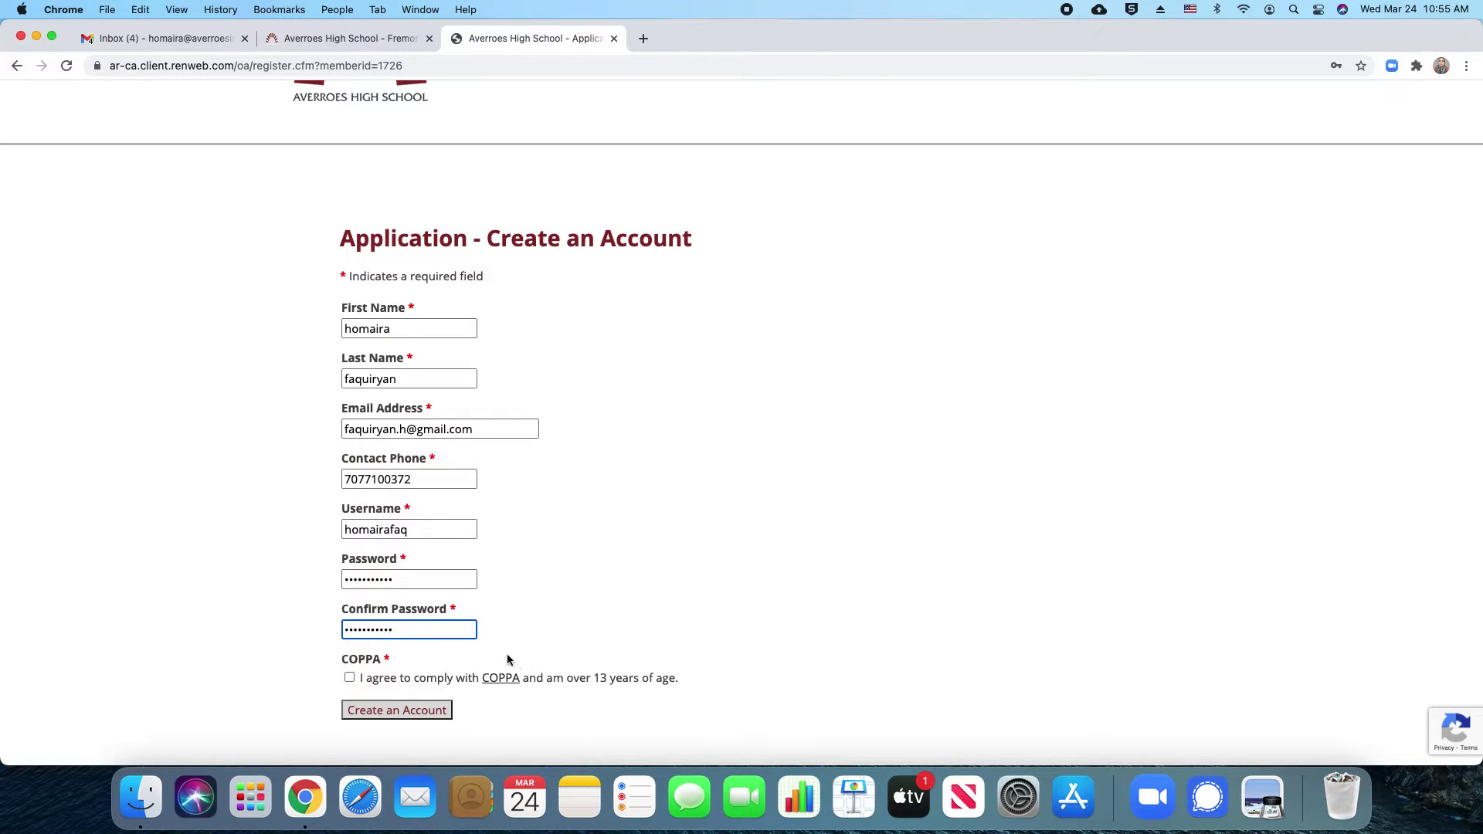
{"action": "left_click", "coordinate": [348, 680]}
{"action": "left_click", "coordinate": [351, 714]}
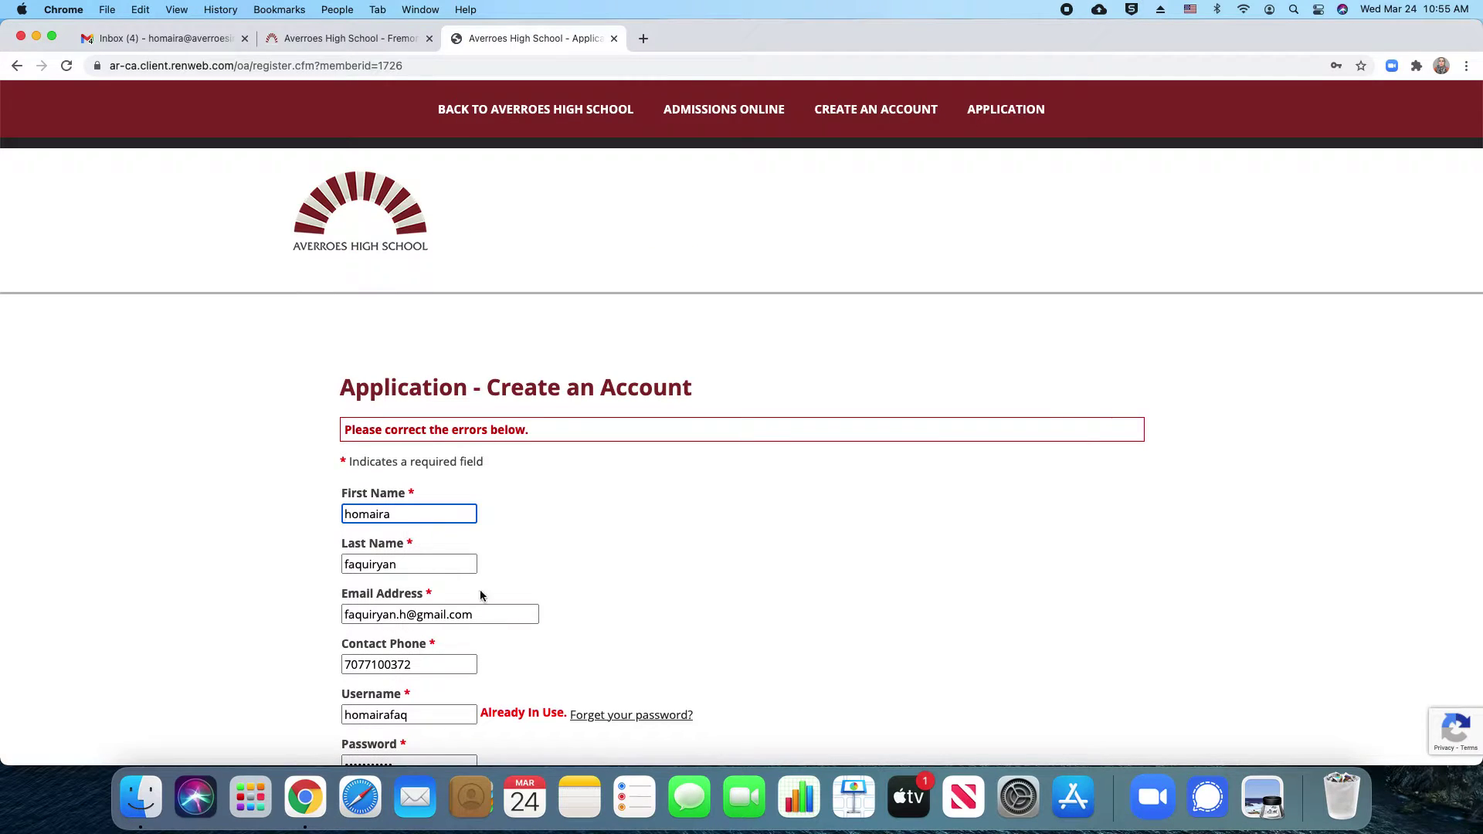
Lengthen the taken username, tick 'do not have an existing account', and resubmit
{"action": "left_click", "coordinate": [434, 715]}
{"action": "scroll", "coordinate": [694, 669], "scroll_direction": "down", "scroll_amount": 5}
{"action": "left_click", "coordinate": [387, 508]}
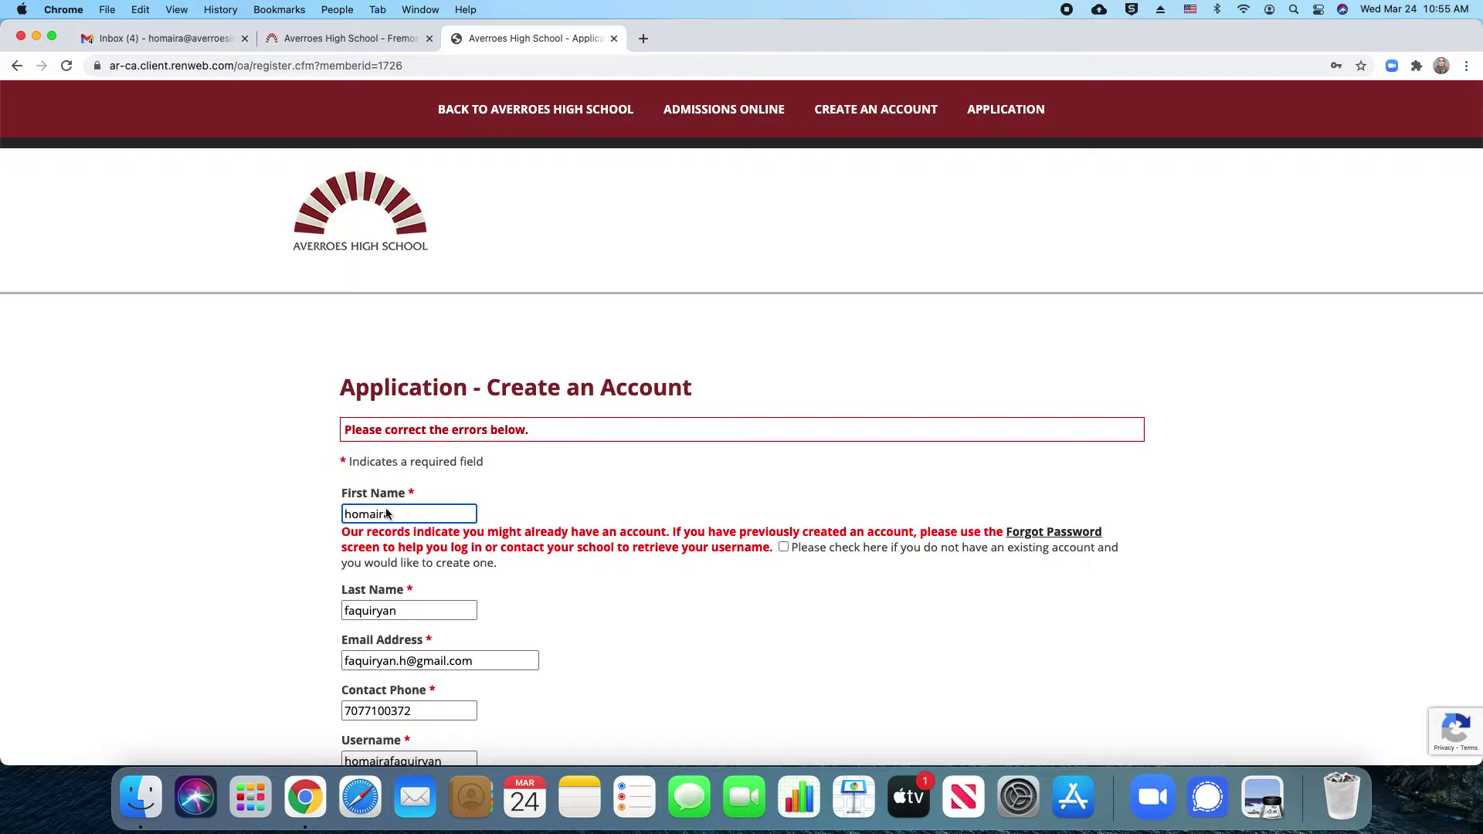
{"action": "left_click", "coordinate": [782, 547]}
{"action": "scroll", "coordinate": [520, 633], "scroll_direction": "down", "scroll_amount": 4}
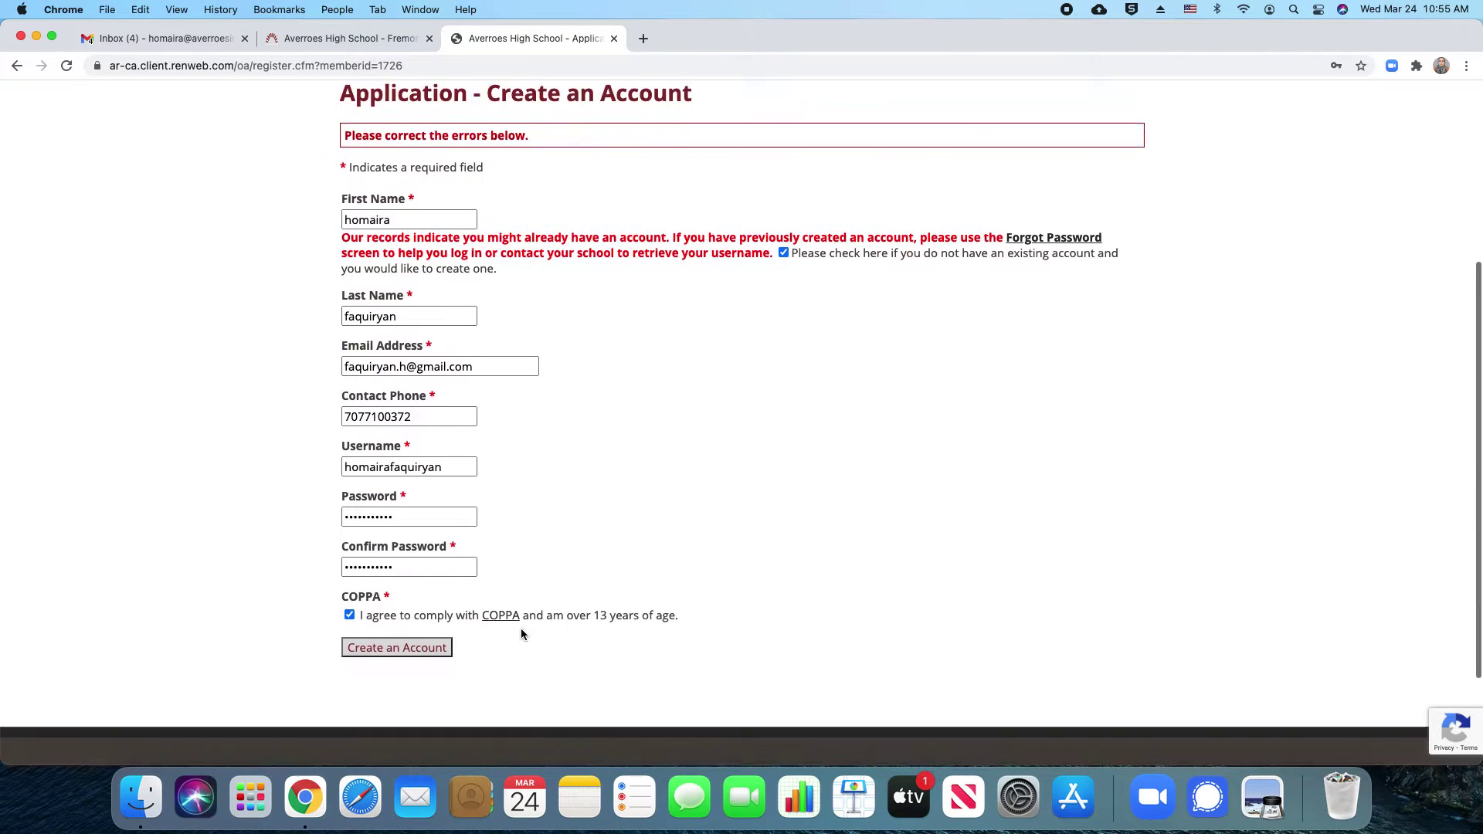
{"action": "scroll", "coordinate": [521, 634], "scroll_direction": "down", "scroll_amount": 2}
{"action": "left_click", "coordinate": [407, 531]}
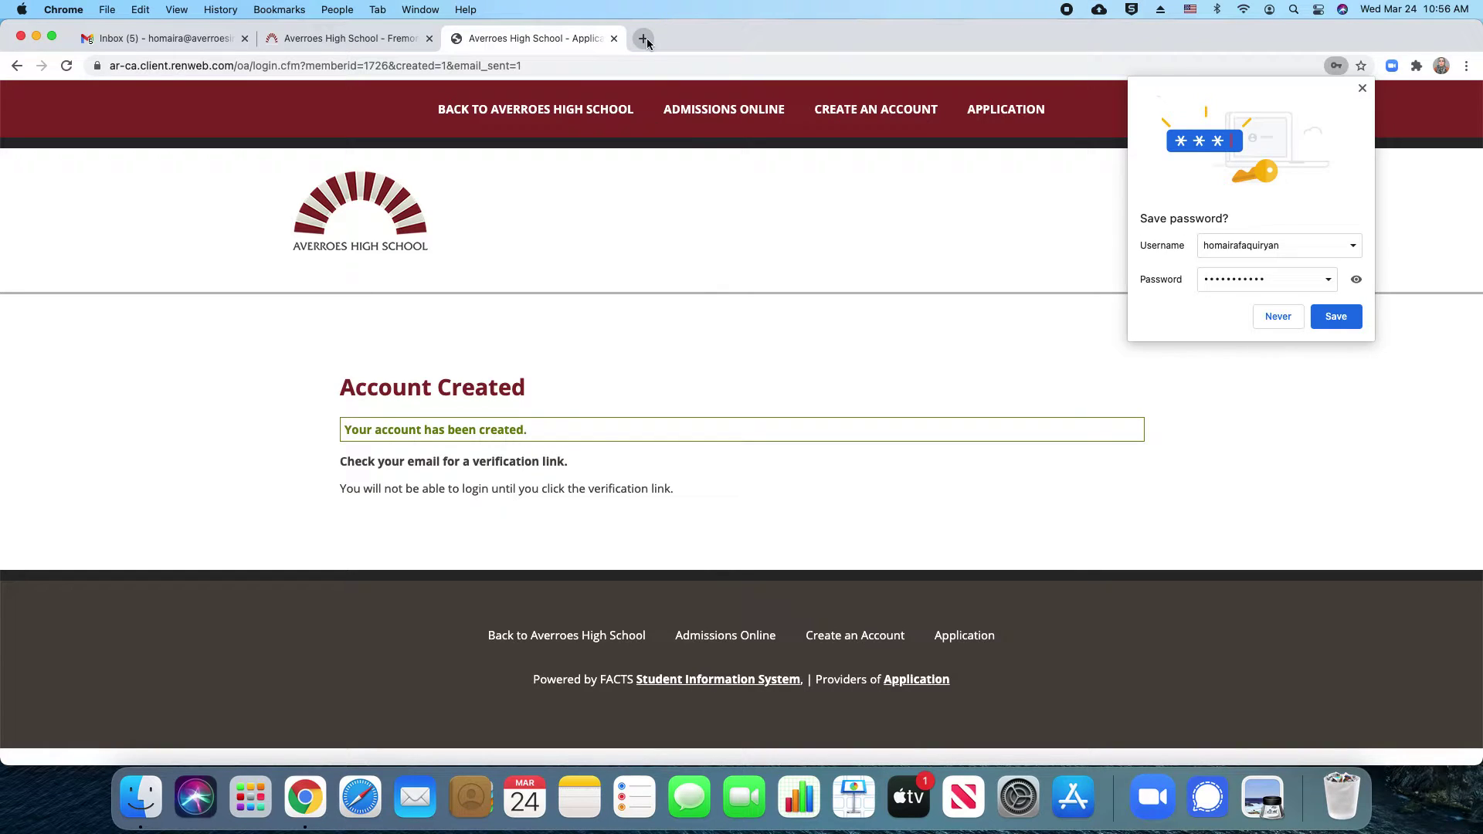
Choose Never in Chrome's Save password bubble
{"action": "left_click", "coordinate": [1278, 317]}
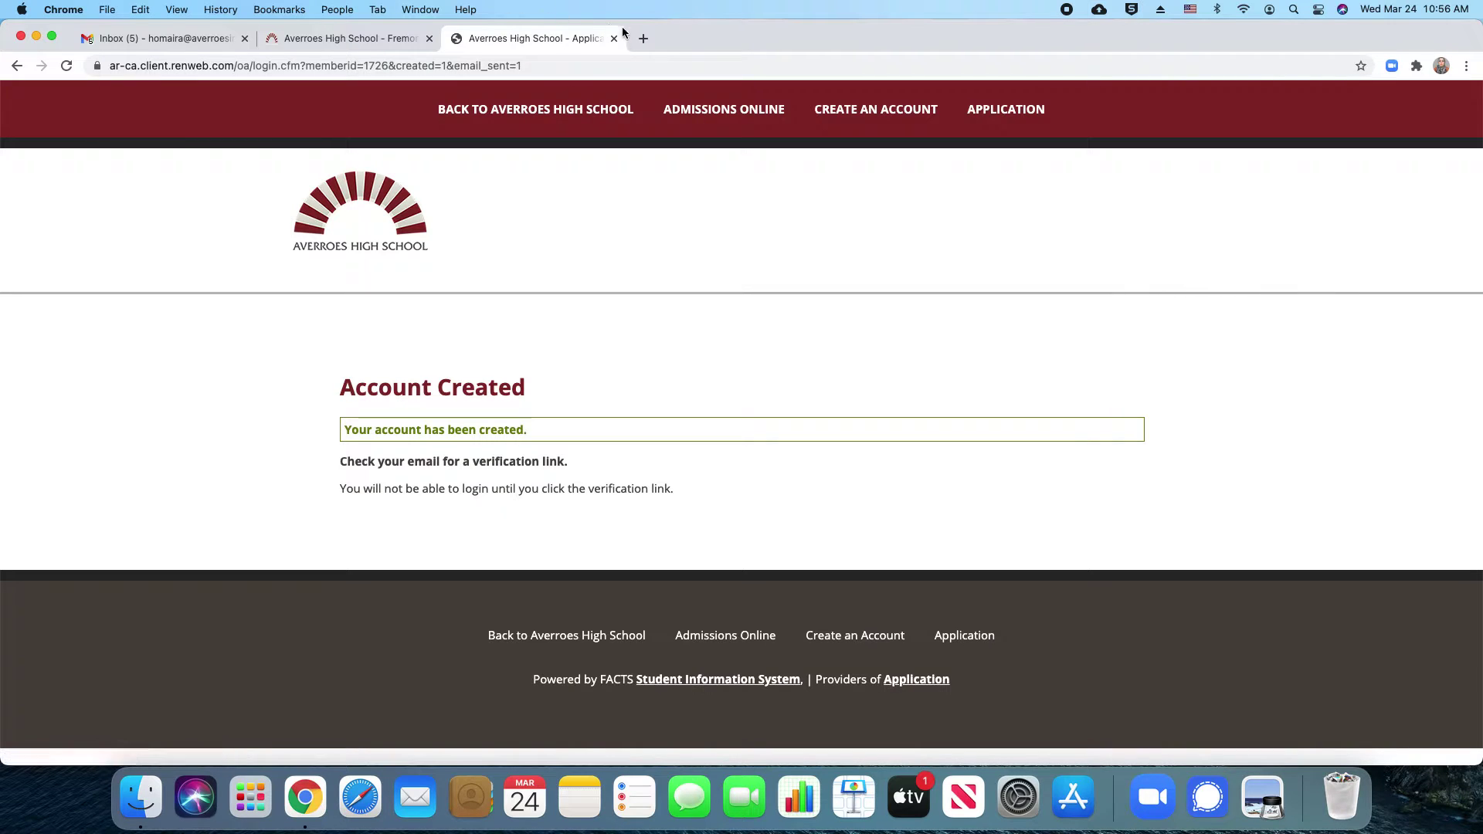
{"action": "left_click", "coordinate": [644, 39]}
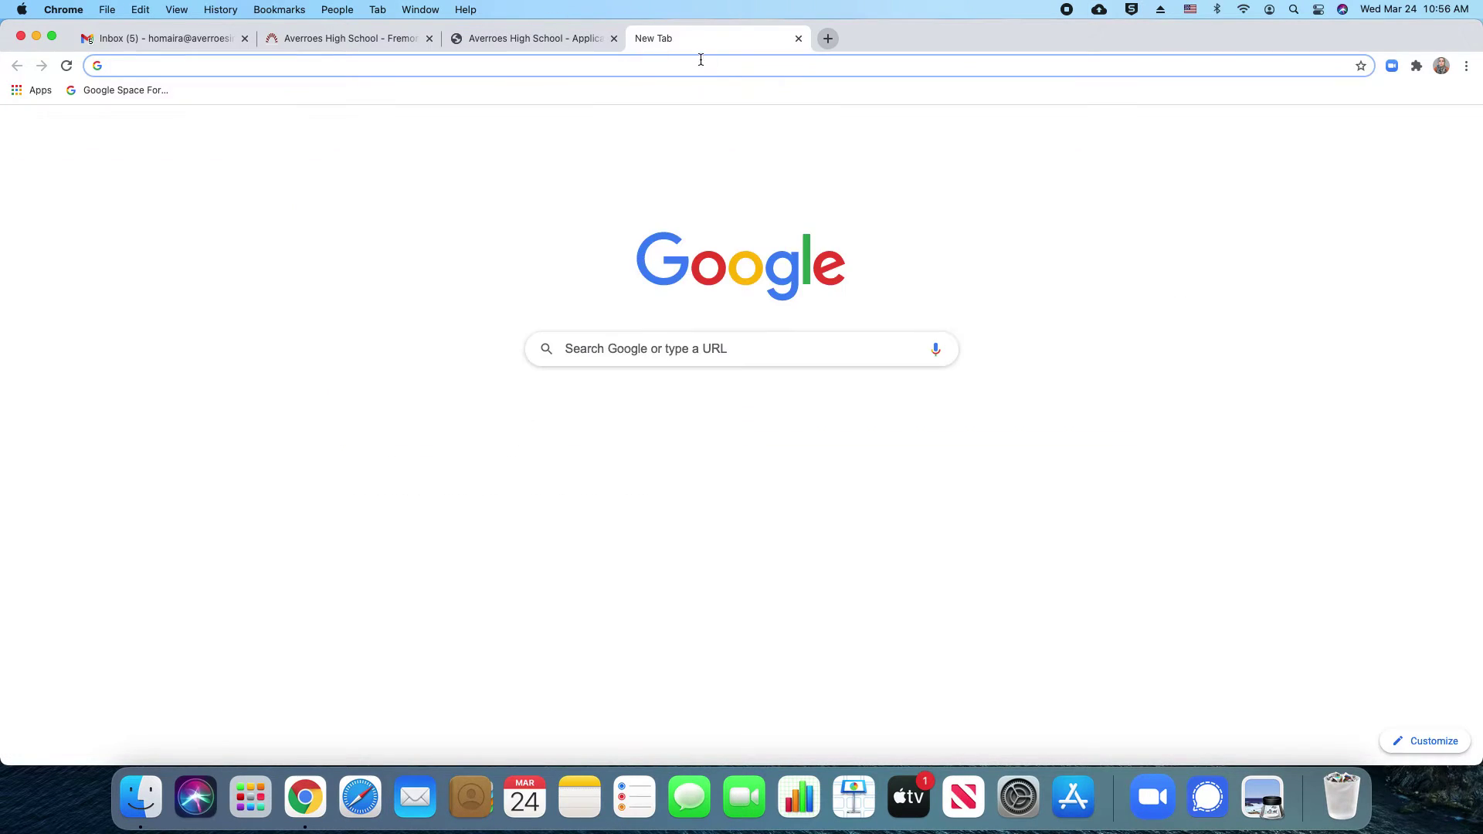
{"action": "type", "text": "gmail.com"}
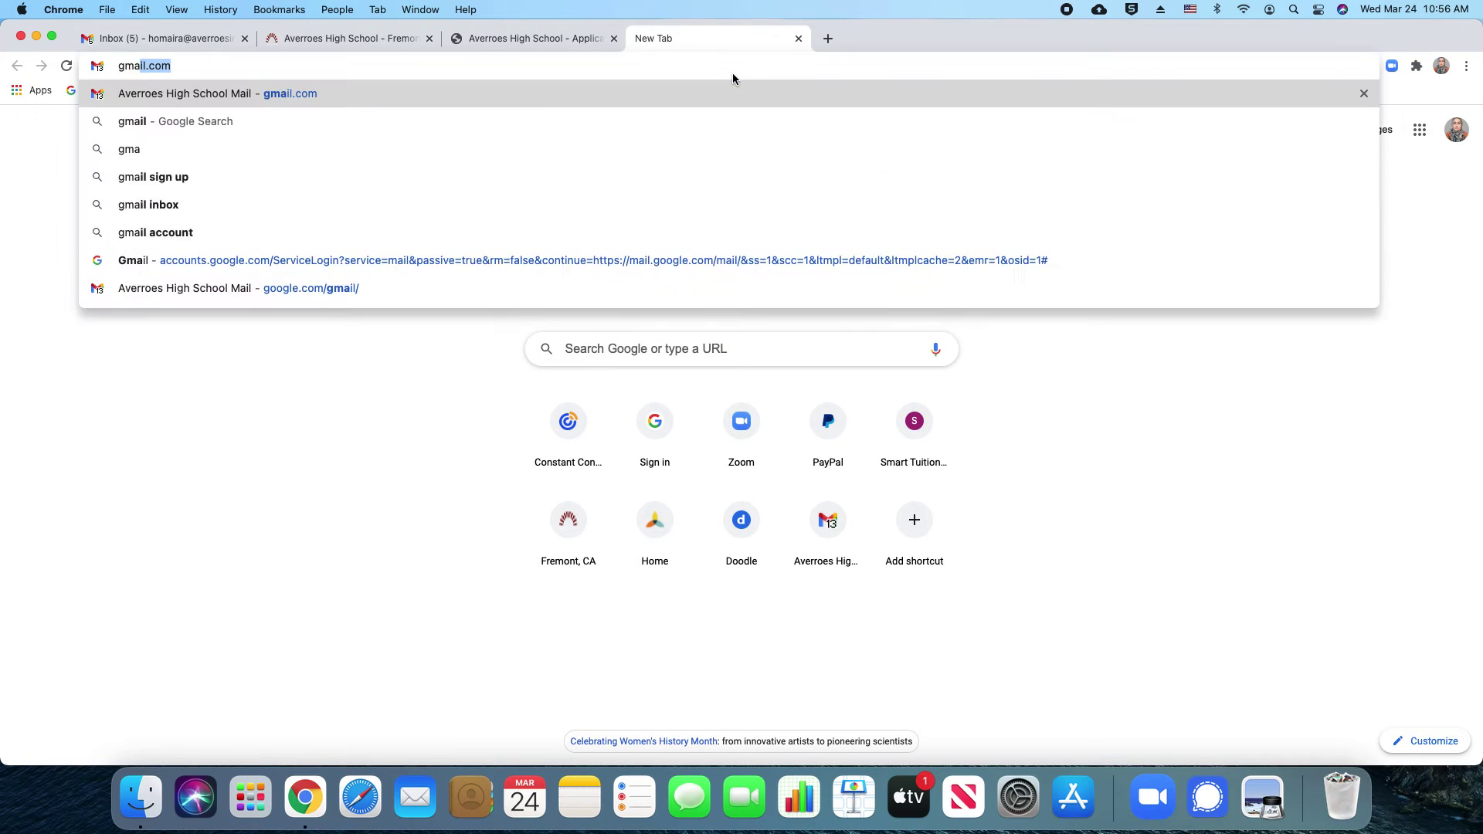
{"action": "key", "text": "Return"}
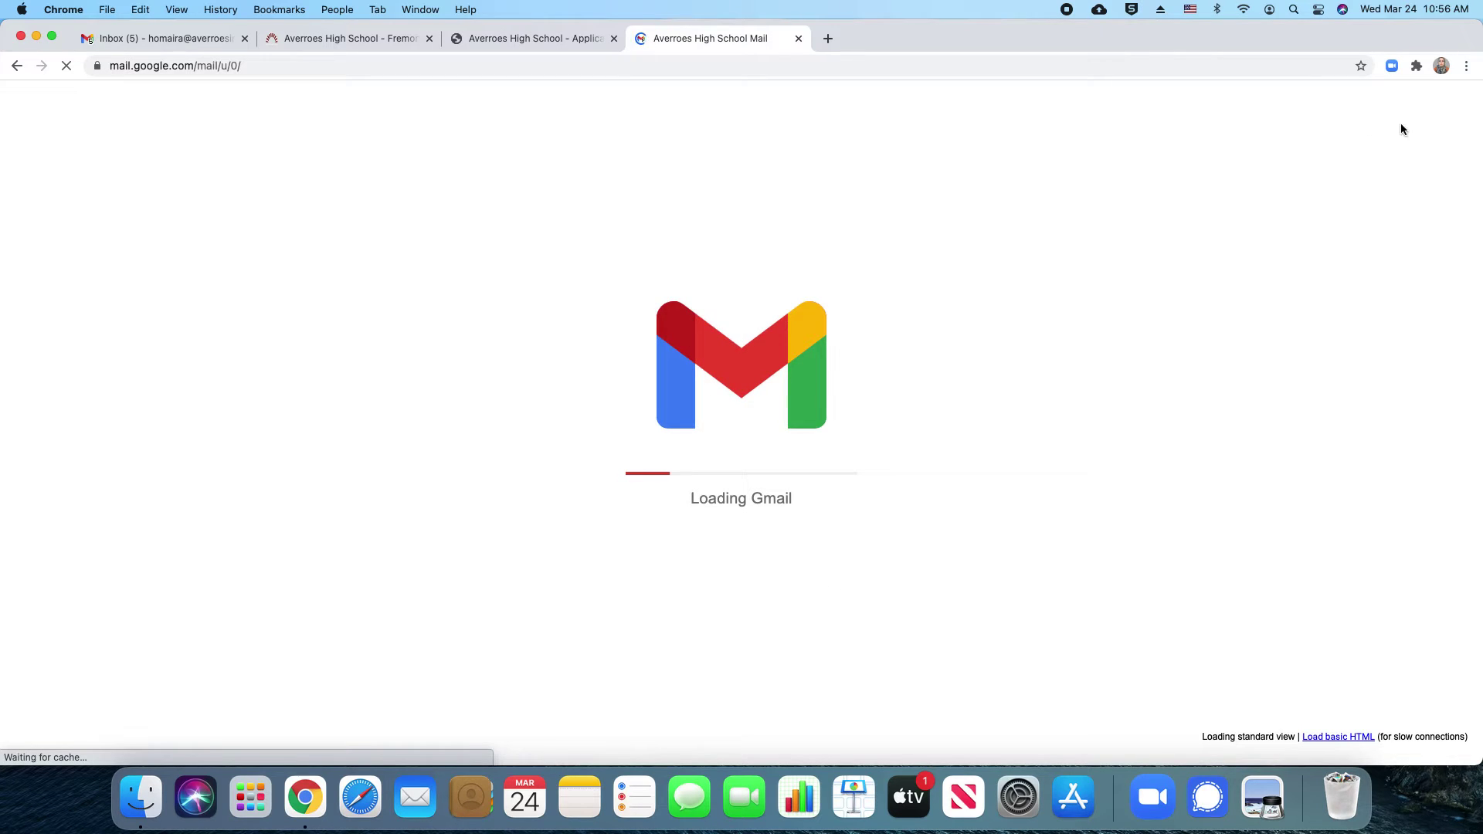
{"action": "left_click", "coordinate": [1441, 66]}
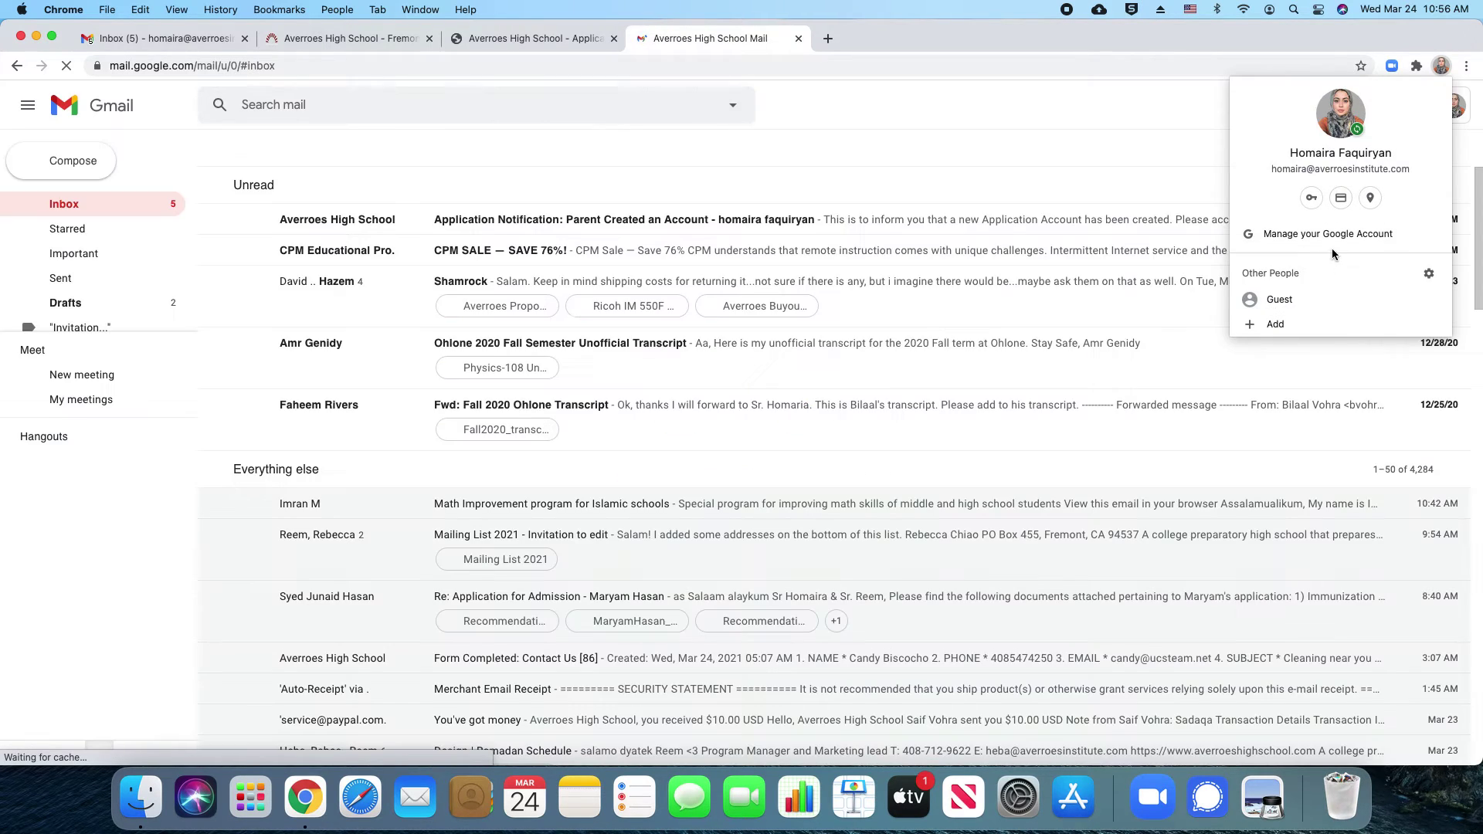
Cancel adding a new Chrome person, close the profile picker, and show Google account options
{"action": "left_click", "coordinate": [1276, 323]}
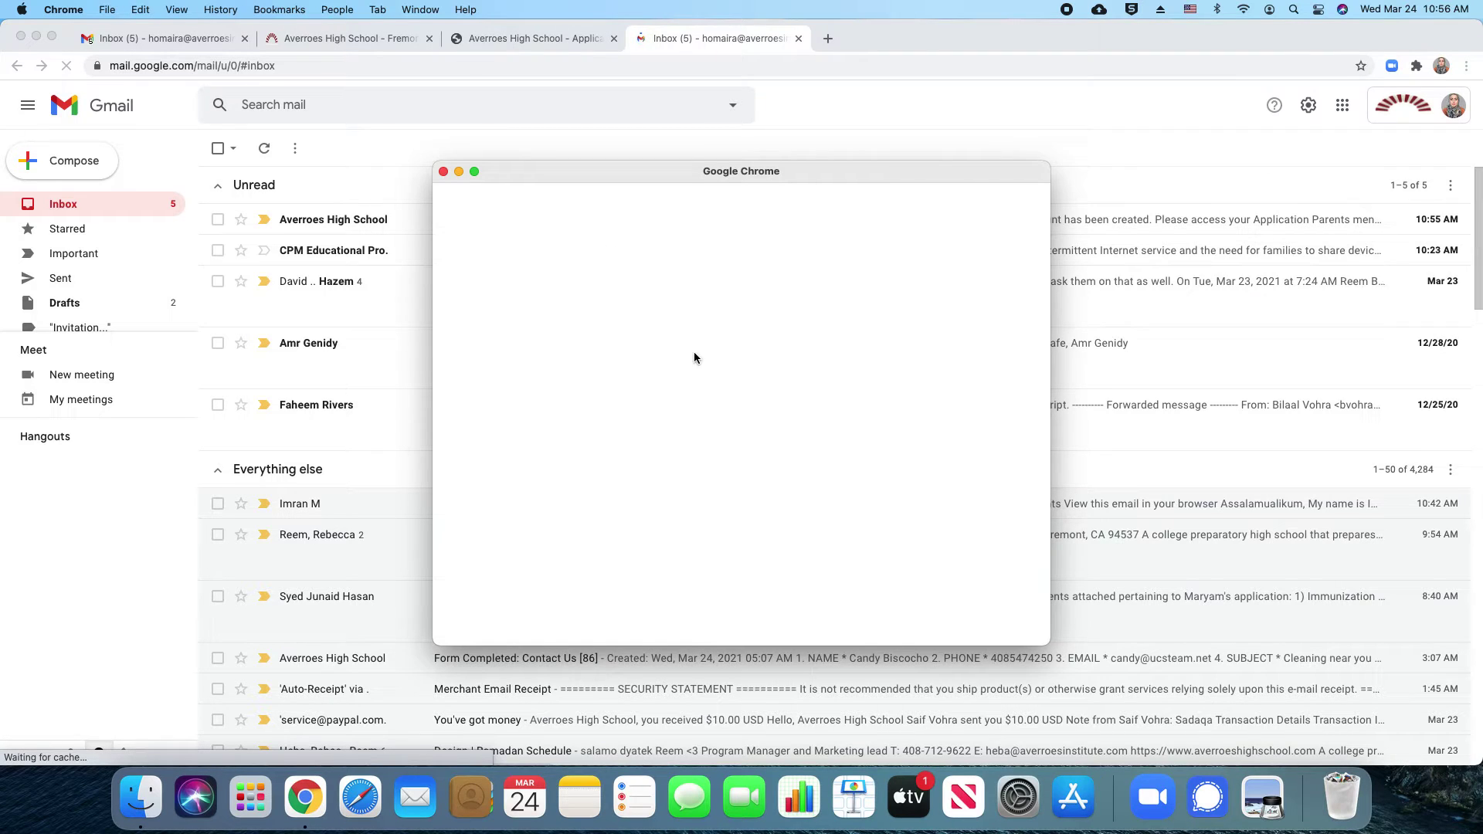
{"action": "left_click_drag", "start_coordinate": [638, 174], "coordinate": [629, 208]}
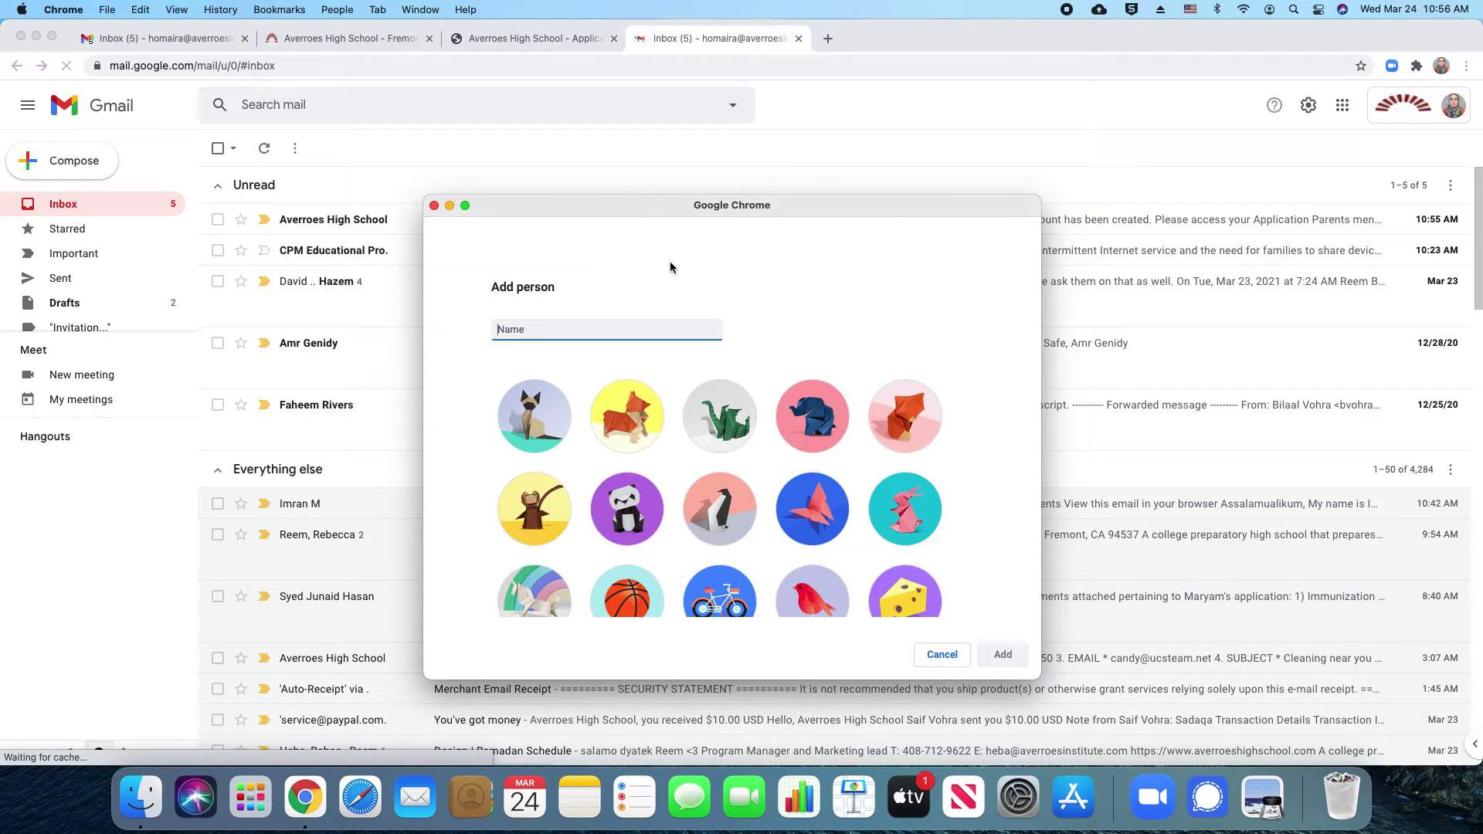
{"action": "left_click", "coordinate": [943, 653]}
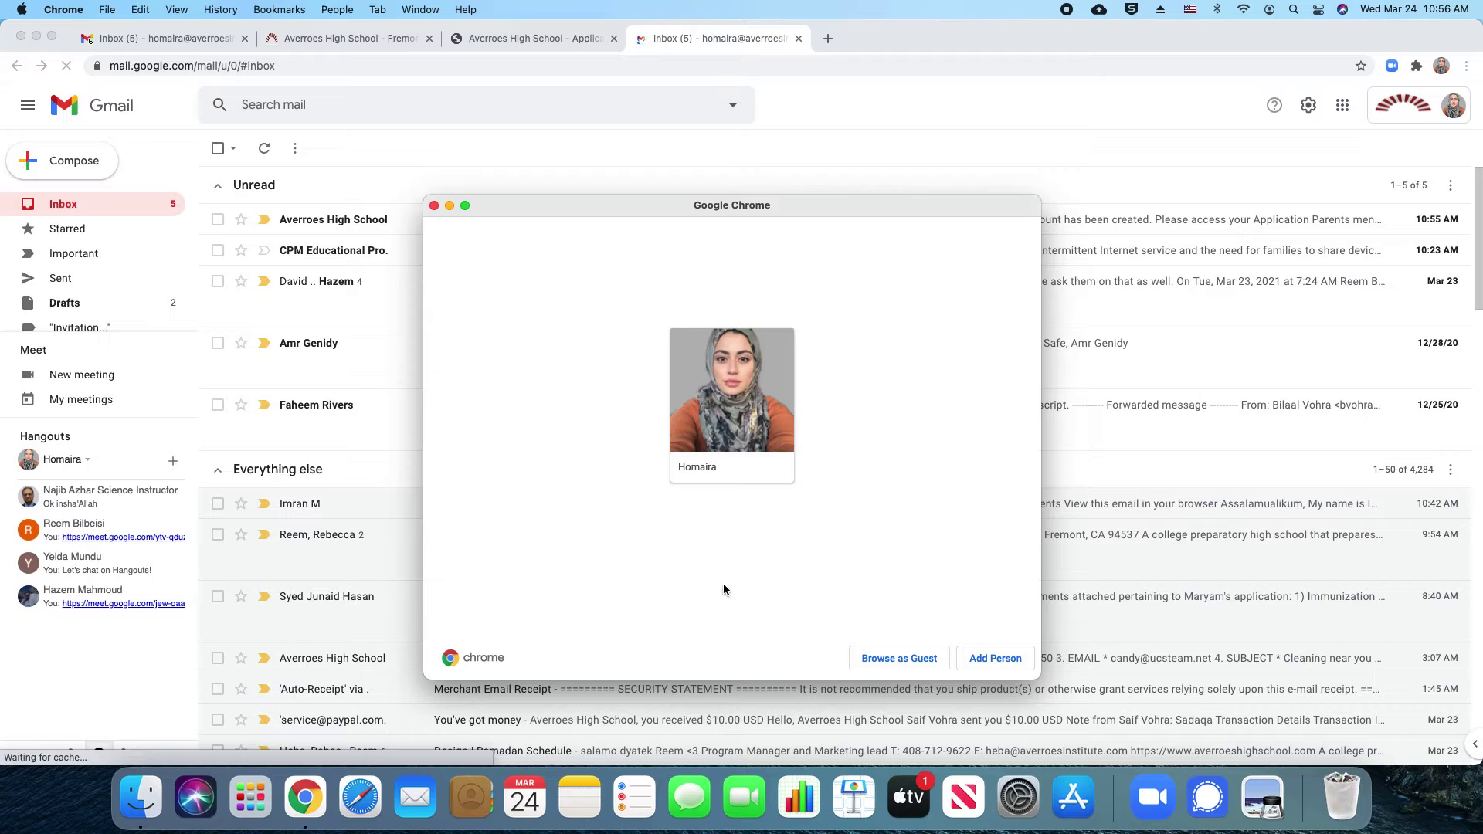
{"action": "left_click", "coordinate": [435, 206]}
{"action": "left_click", "coordinate": [1447, 112]}
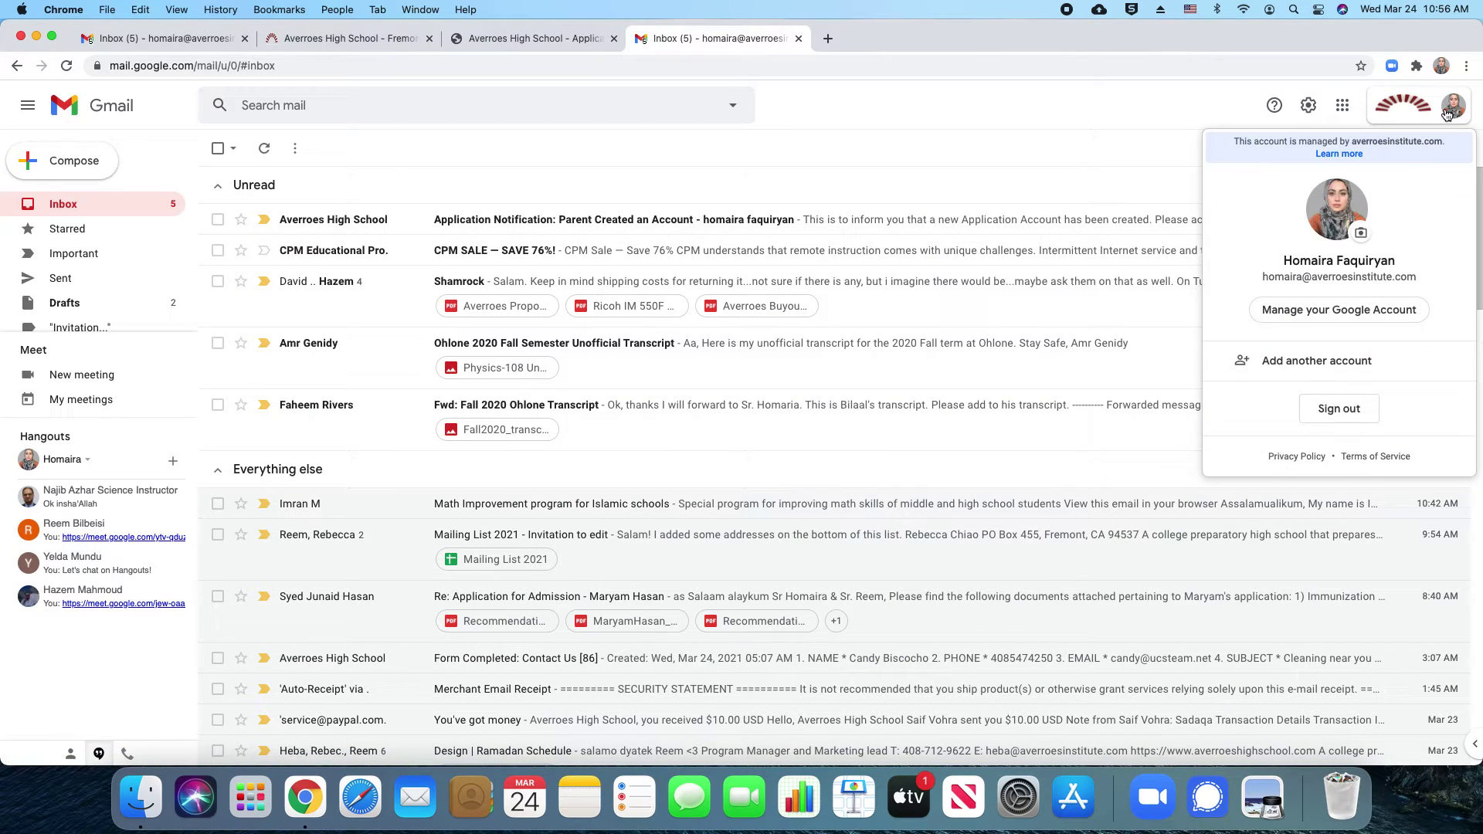
Sign in to the parent's personal Google account using its e-mail and password
{"action": "left_click", "coordinate": [1364, 360]}
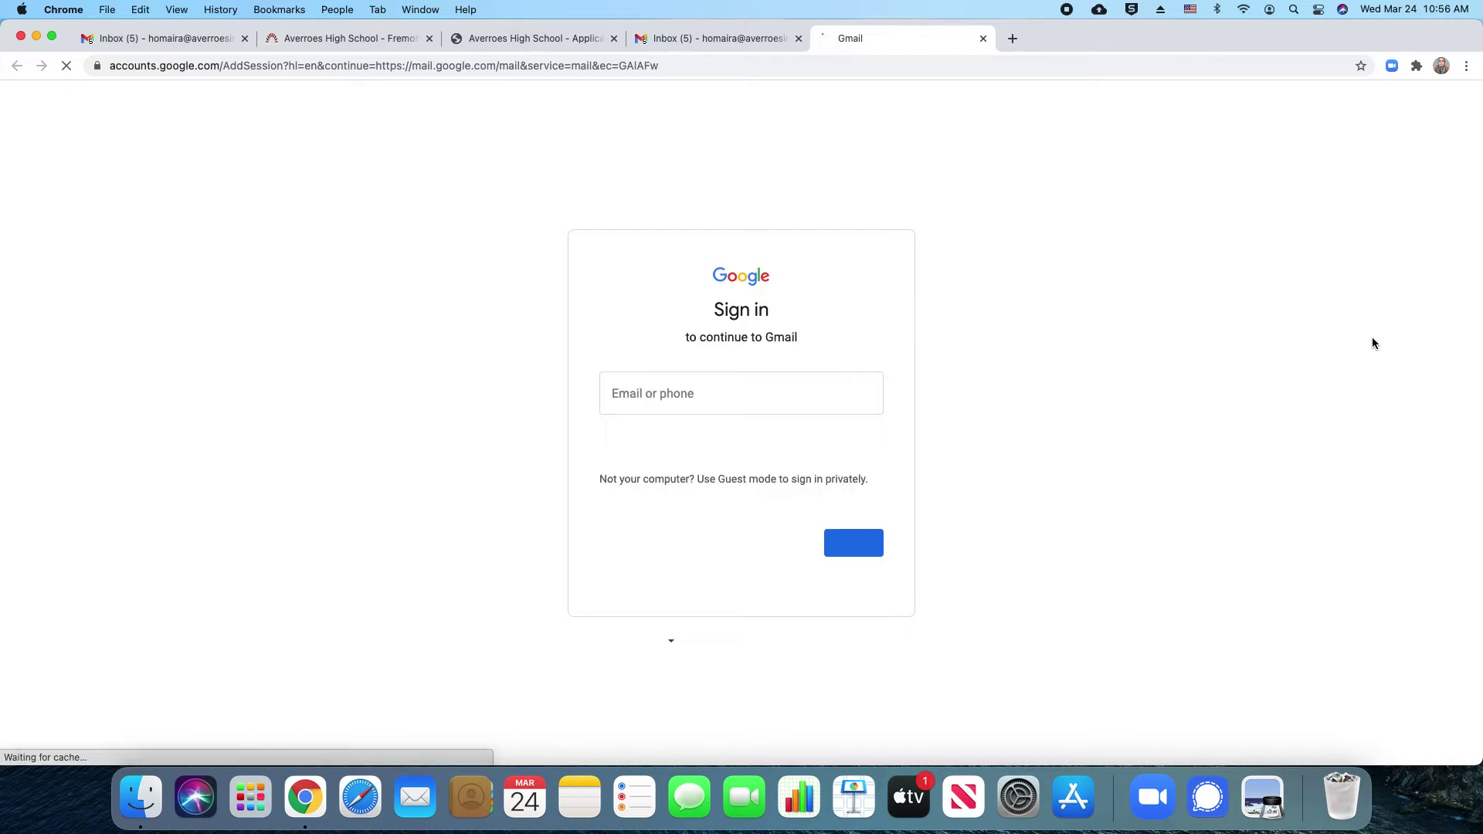
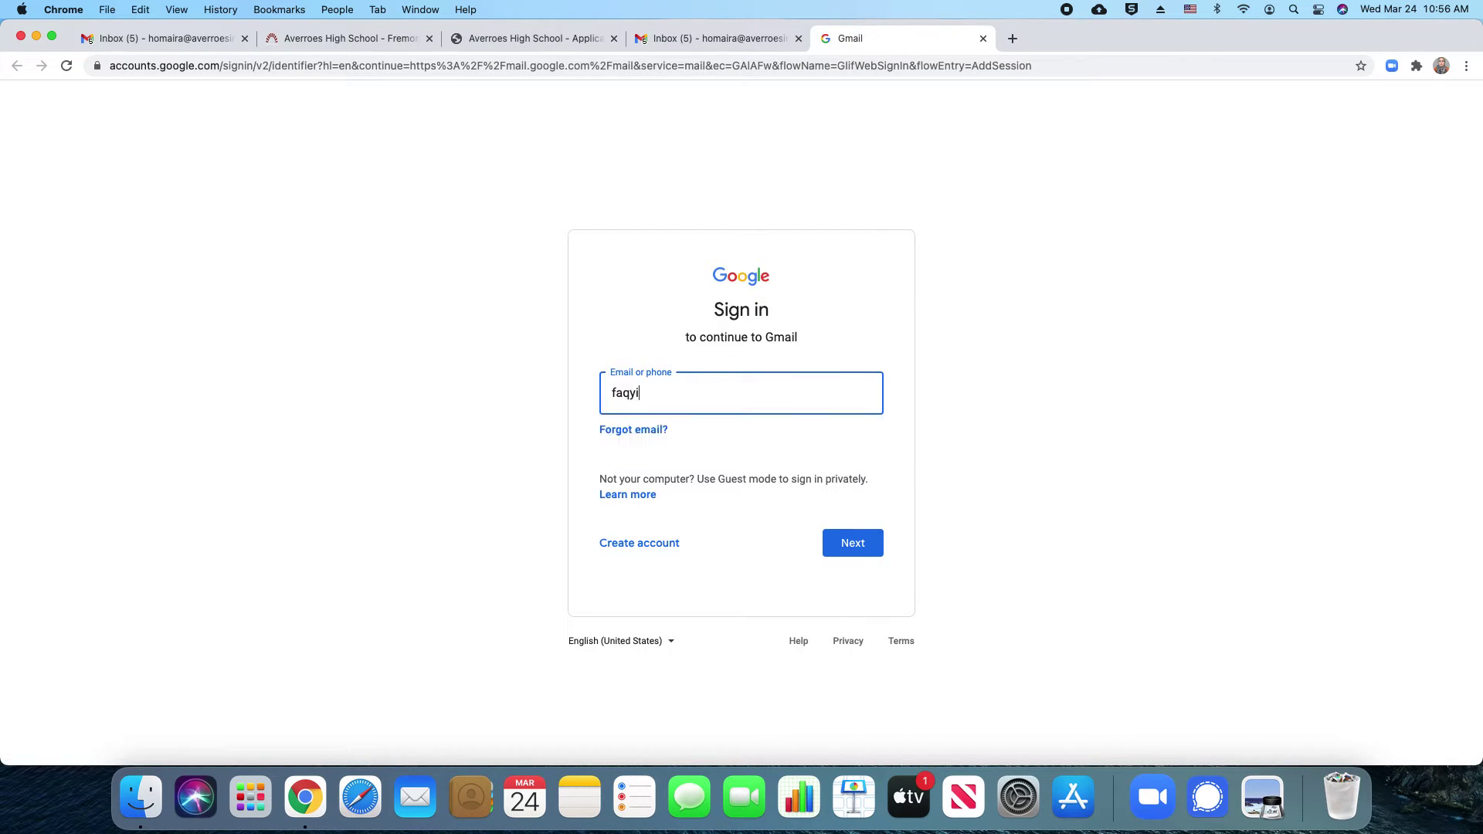
{"action": "left_click", "coordinate": [751, 436]}
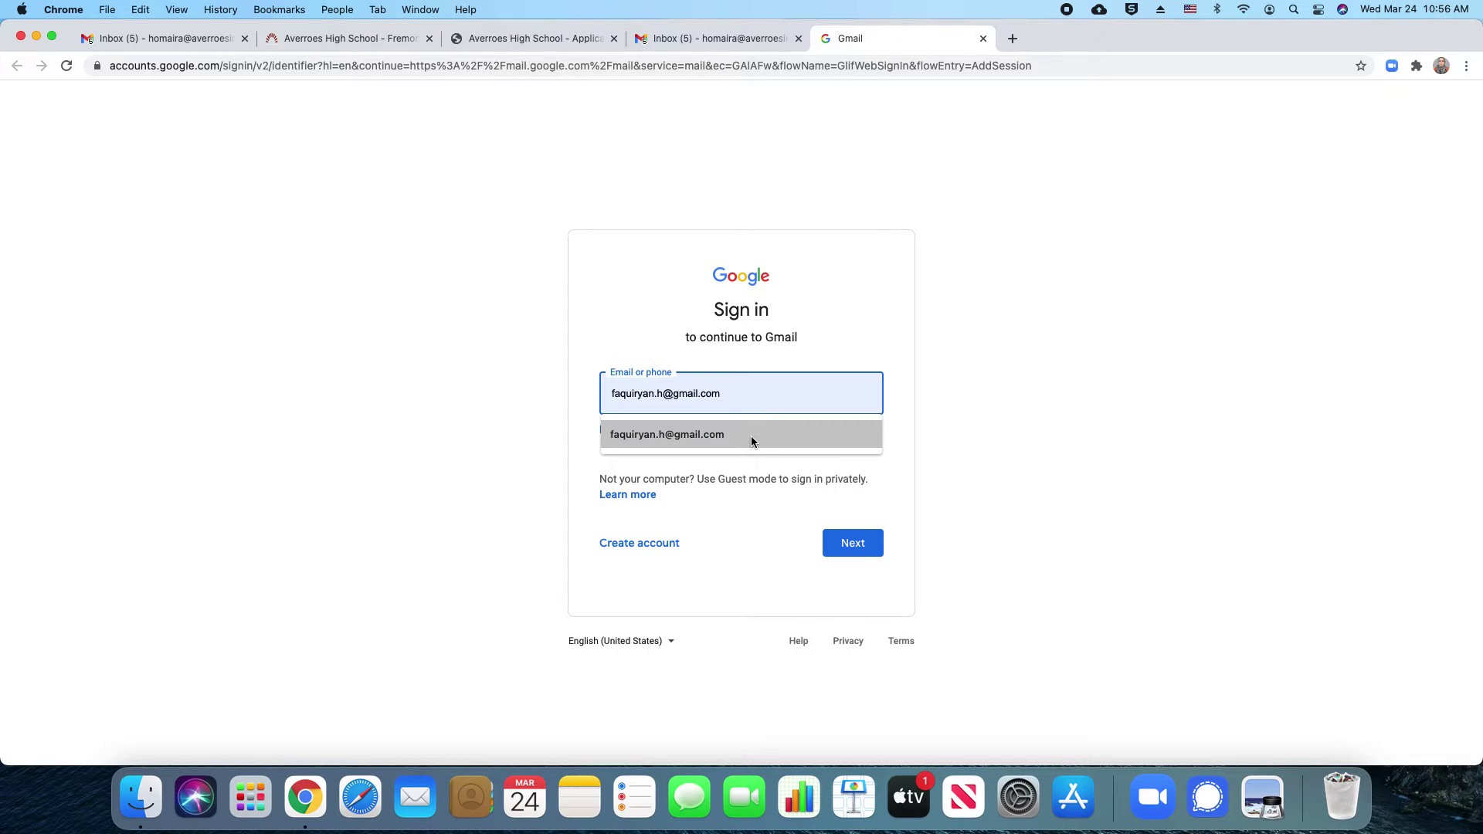
{"action": "left_click", "coordinate": [839, 536]}
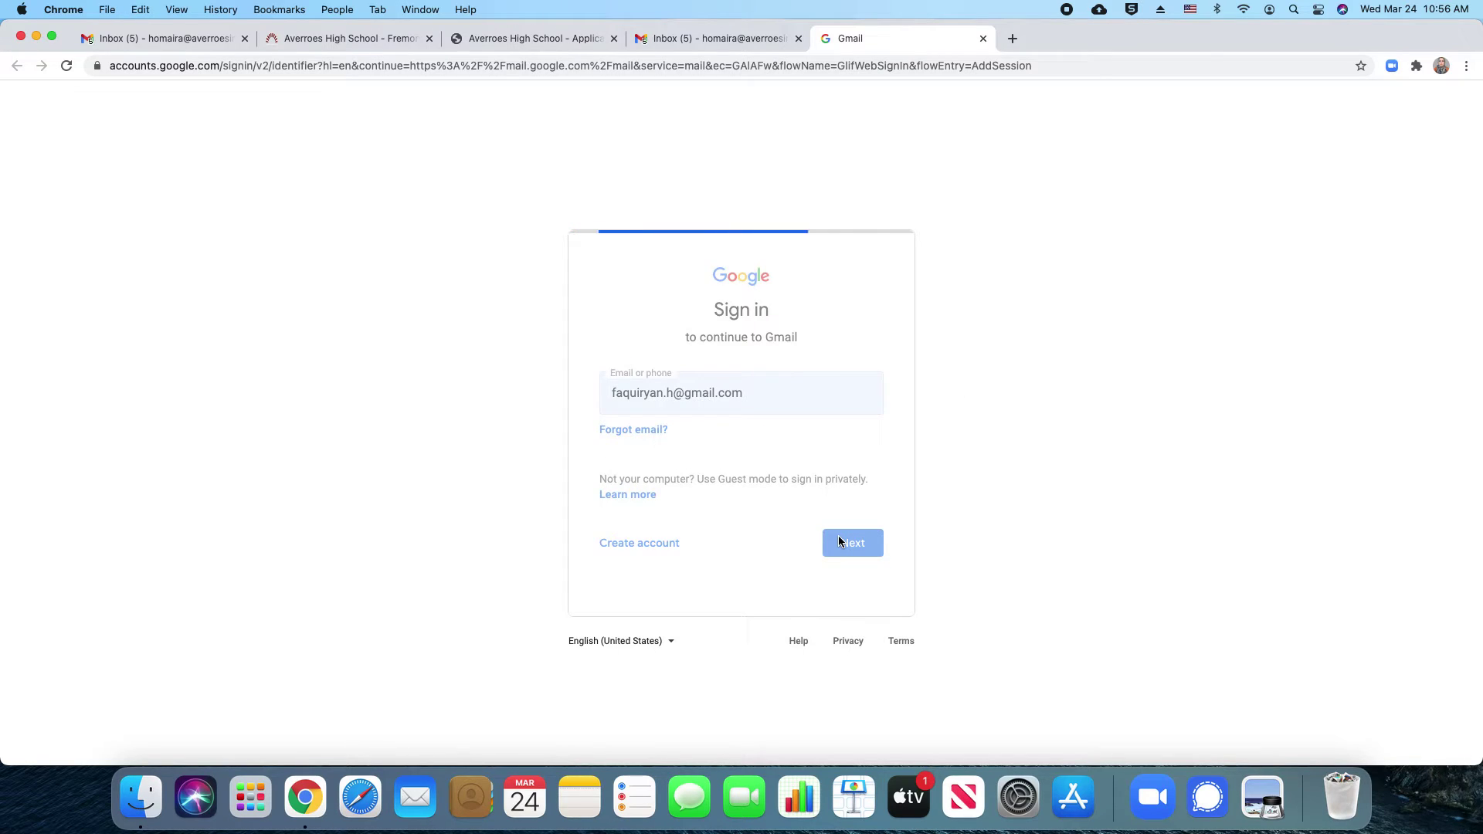
{"action": "type", "text": "*"}
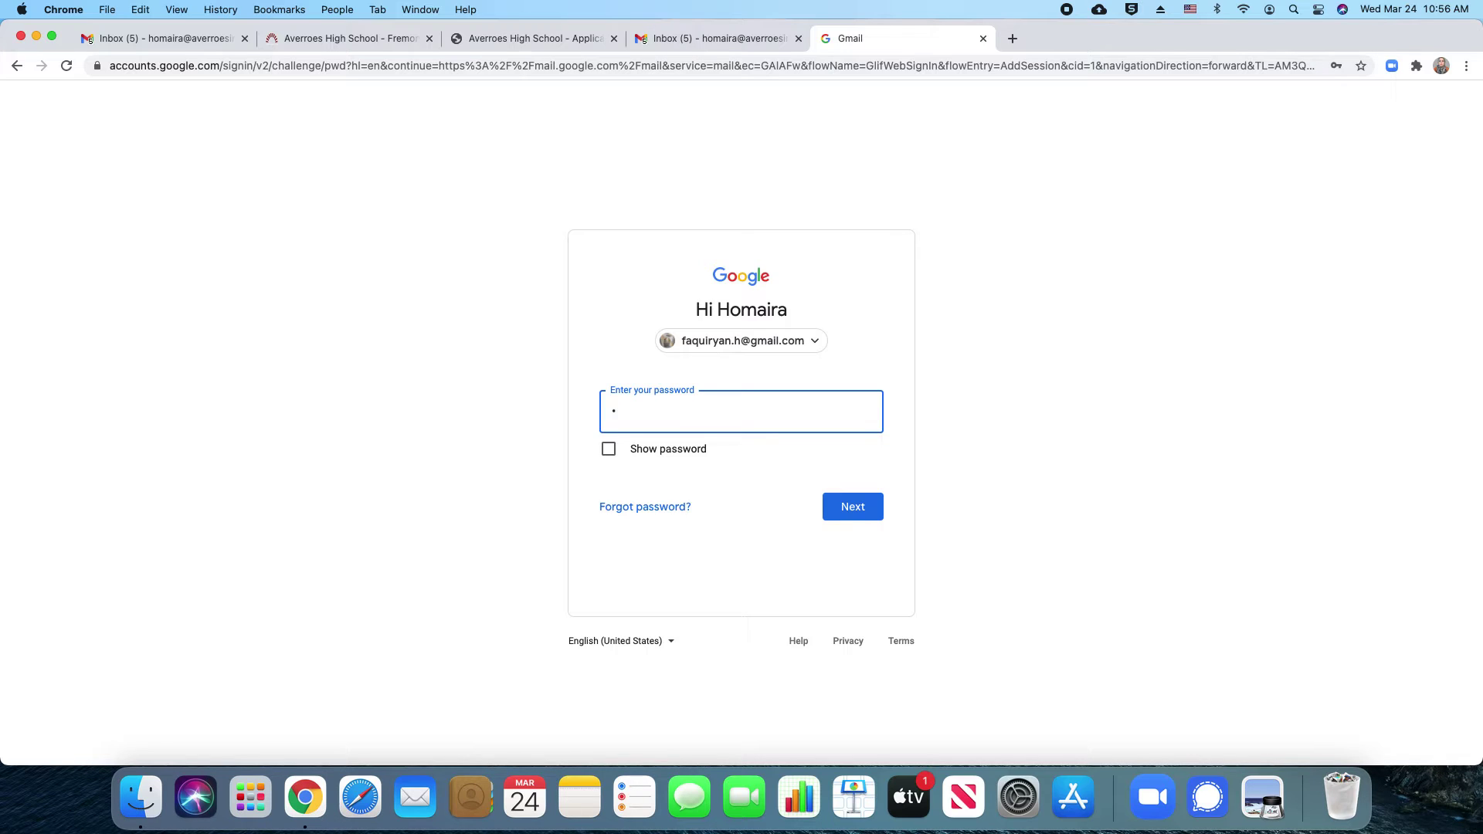
{"action": "type", "text": "••••••••••••••••••"}
{"action": "key", "text": "Return"}
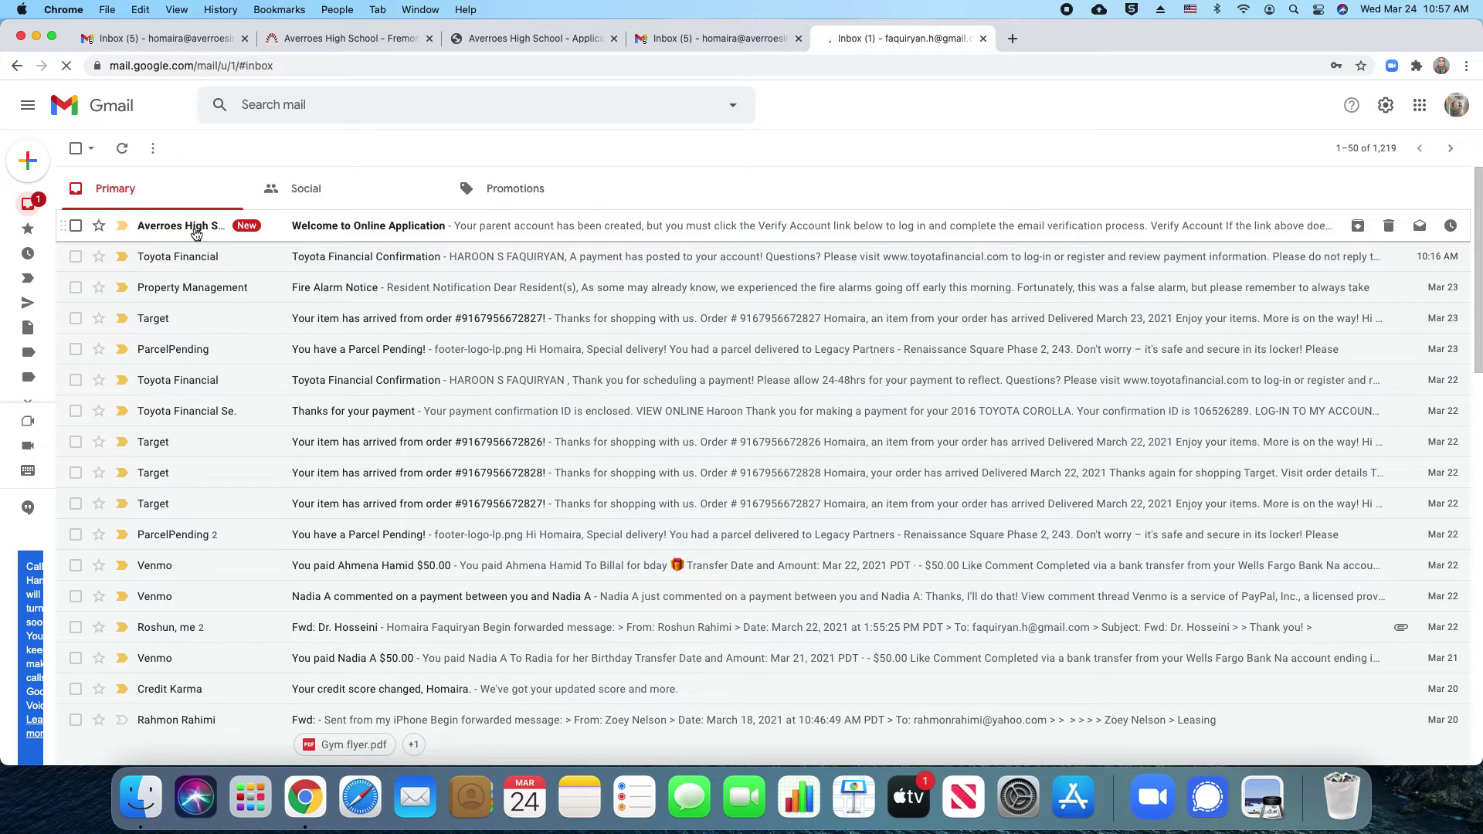
Open the 'Welcome to Online Application' email and follow its Verify Account link
{"action": "left_click", "coordinate": [338, 231]}
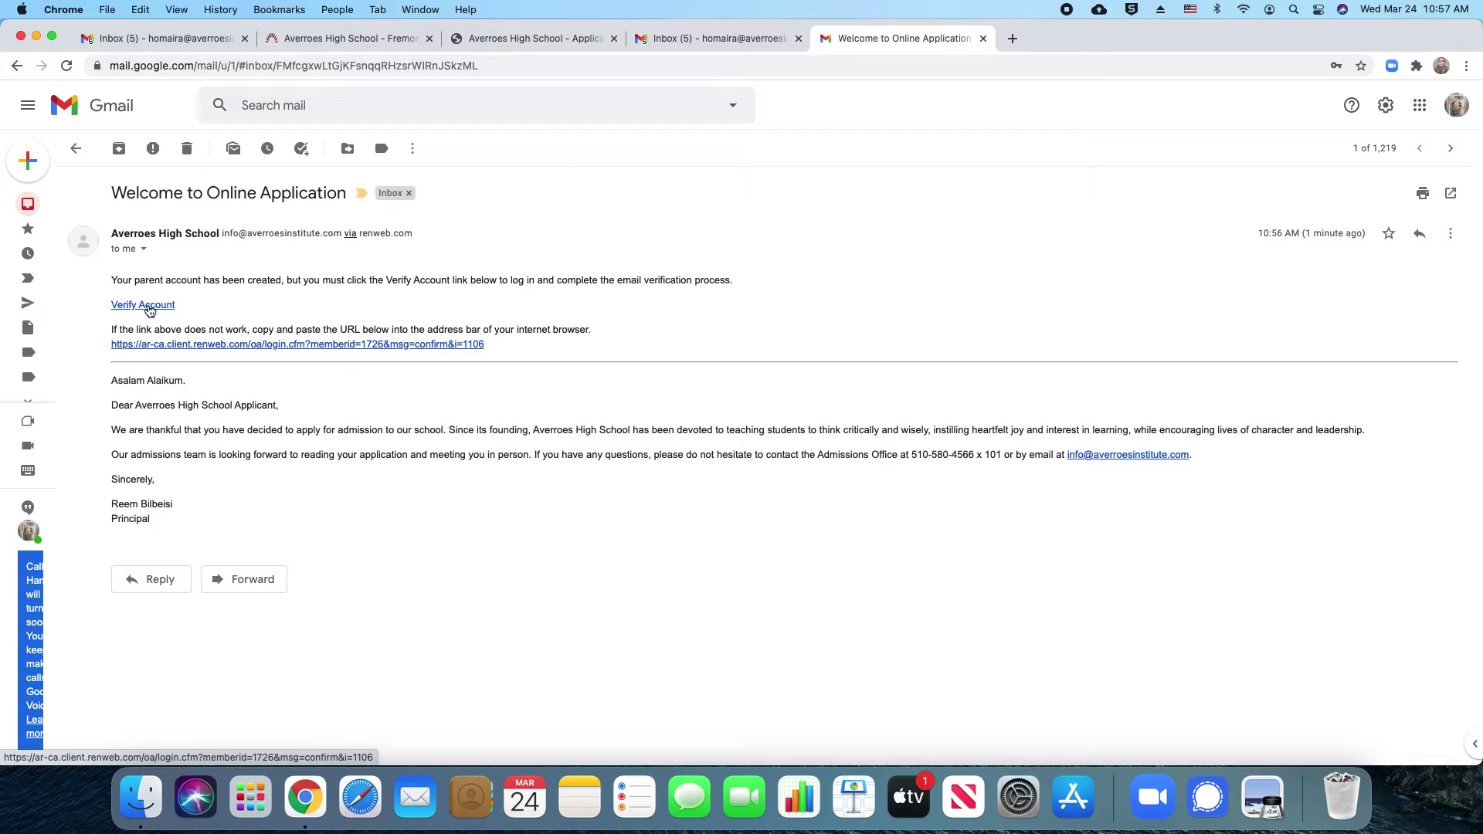
{"action": "left_click", "coordinate": [148, 307]}
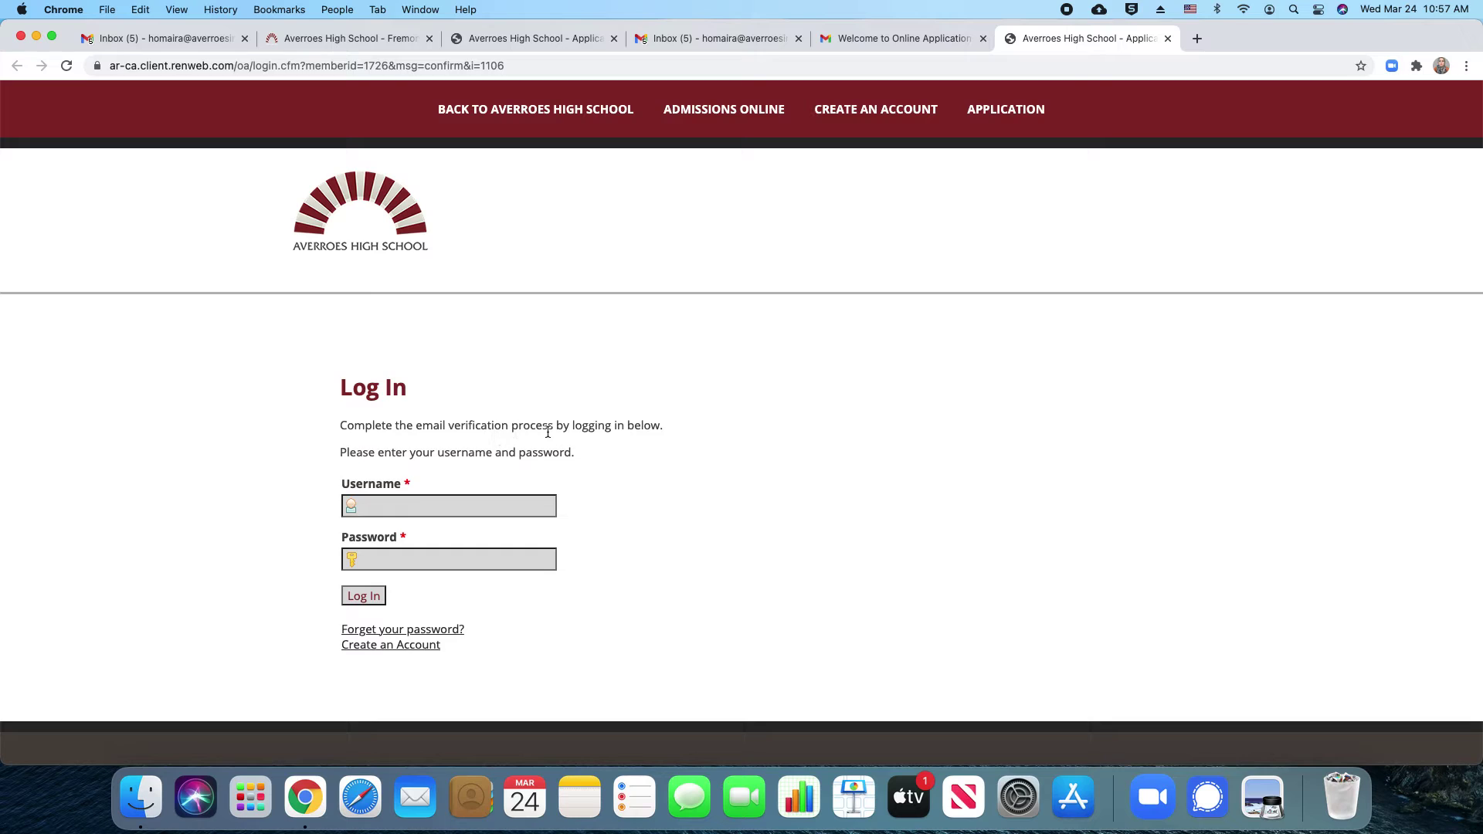
Log in with the parent account's username and password to complete email verification
{"action": "left_click", "coordinate": [435, 506]}
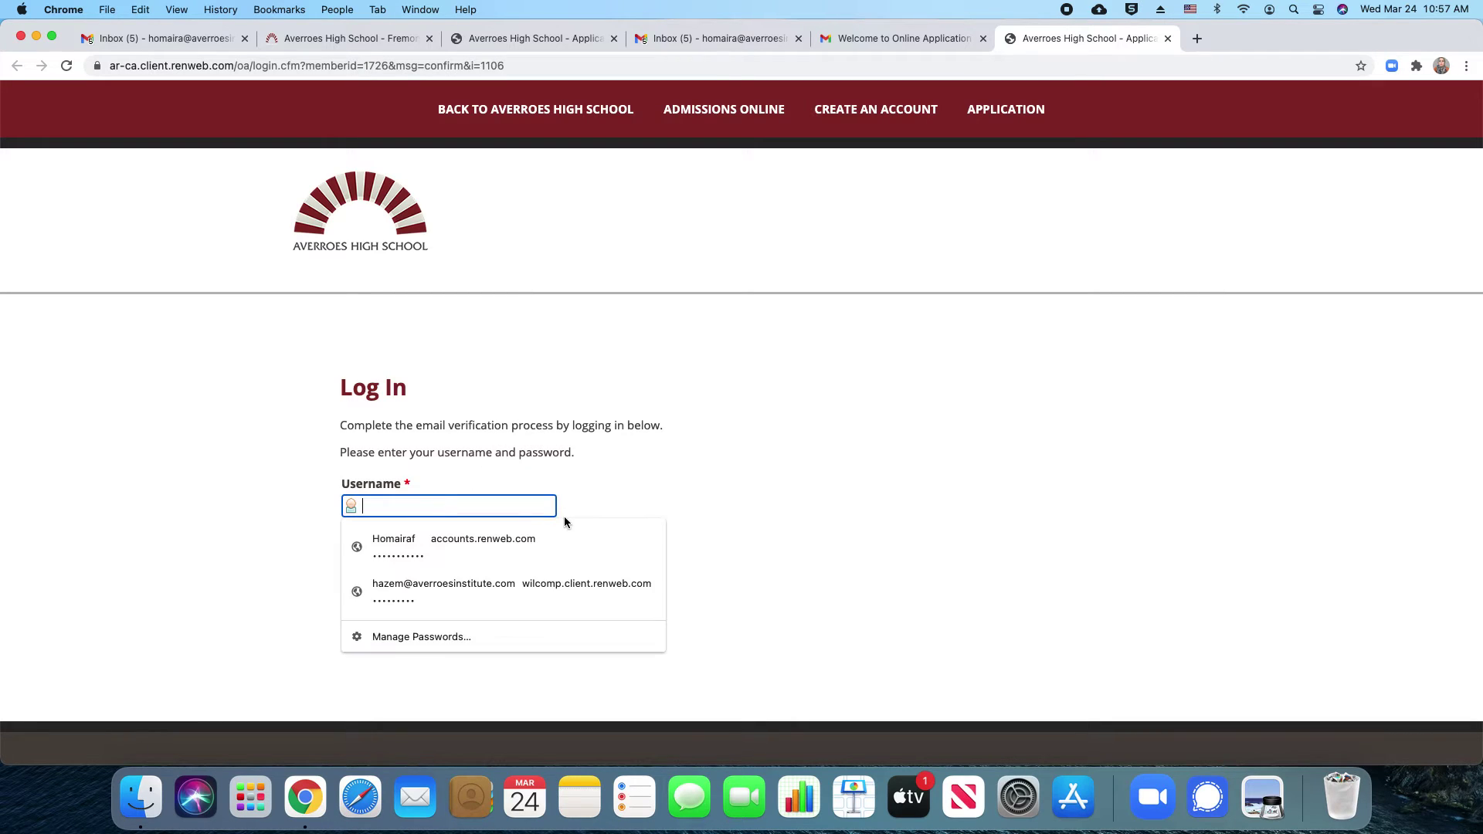
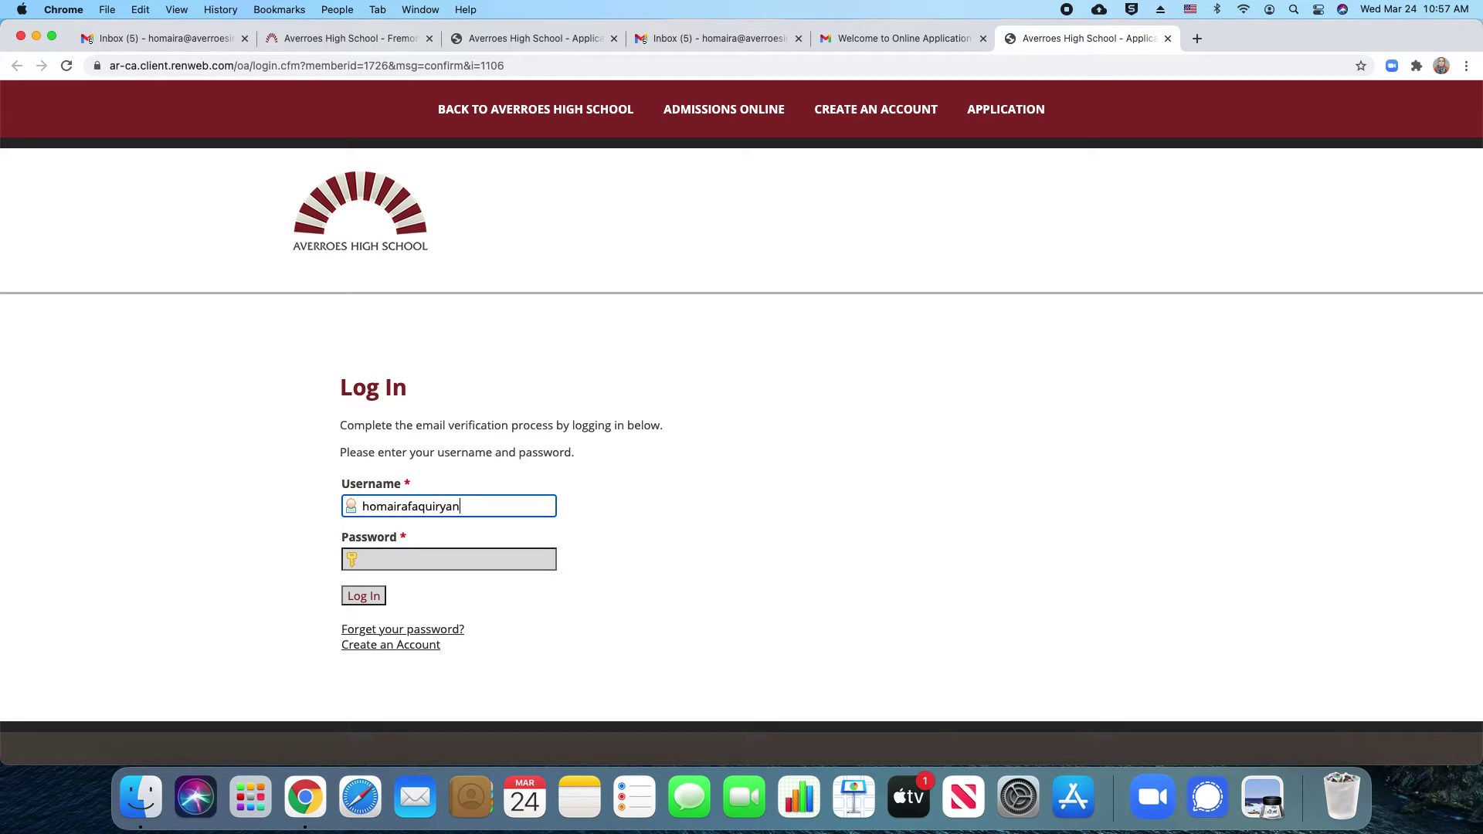
{"action": "left_click", "coordinate": [485, 564]}
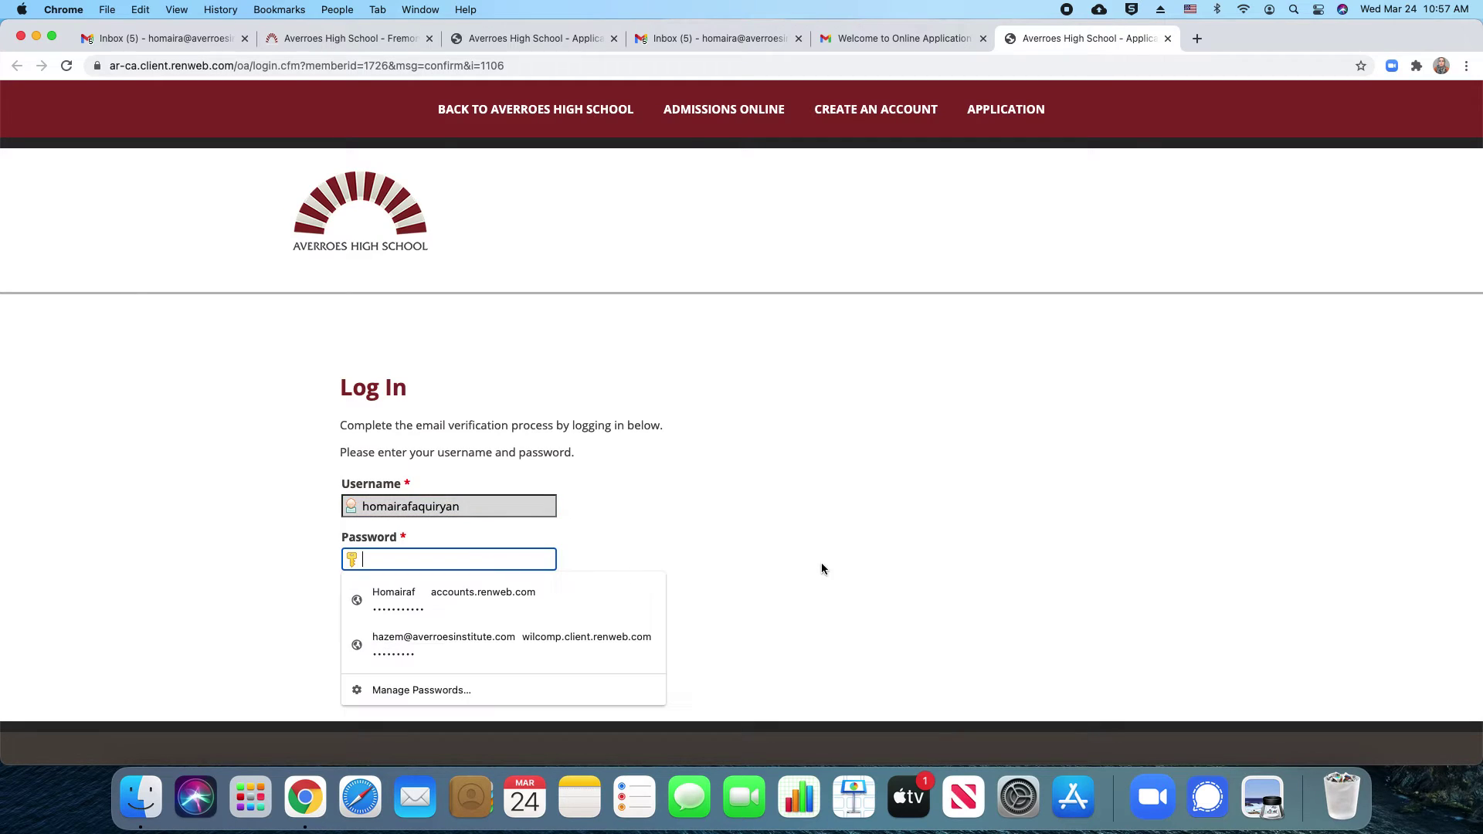
{"action": "type", "text": "••••••••••"}
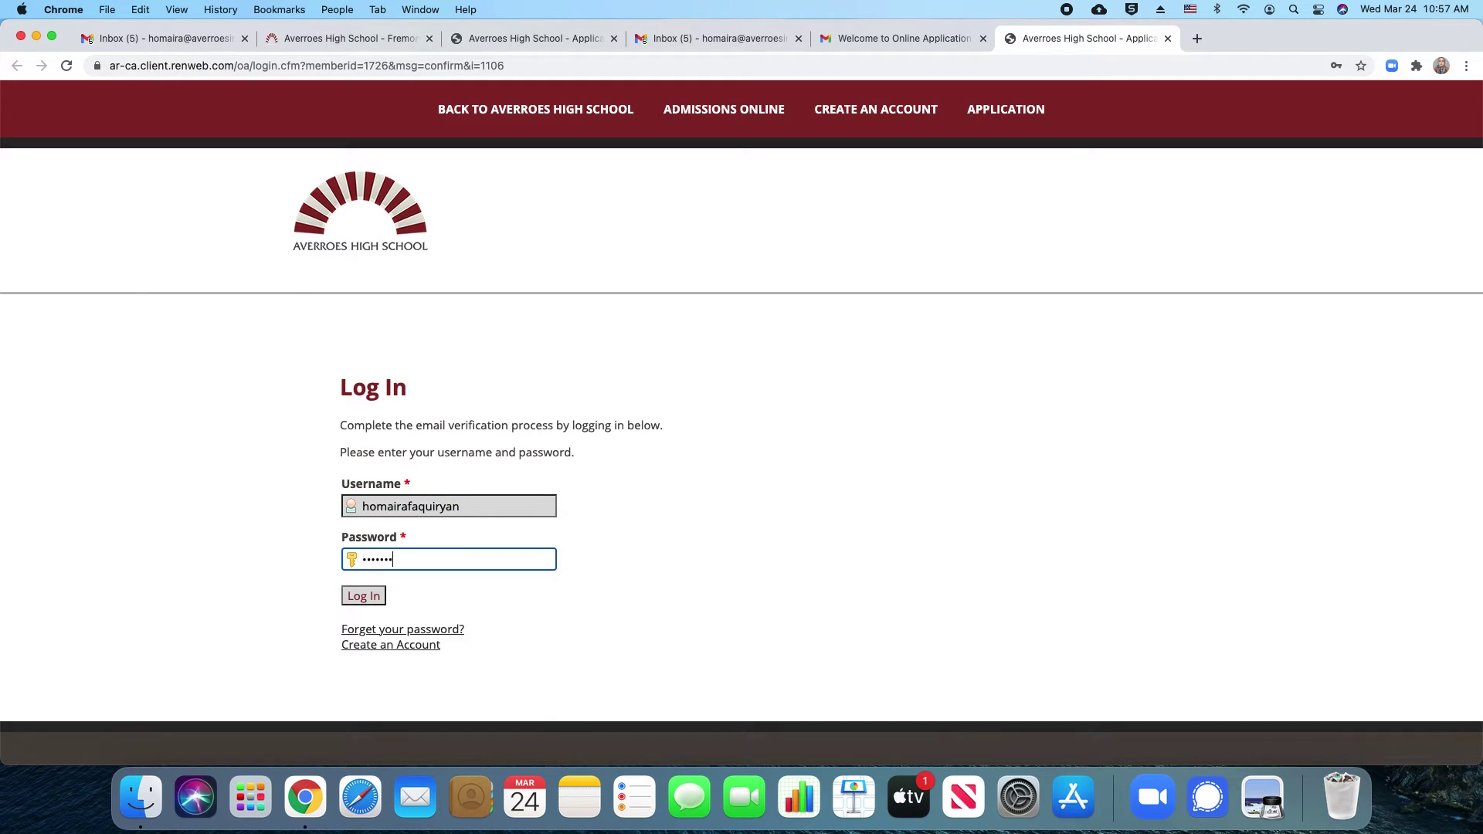
{"action": "type", "text": "•"}
{"action": "left_click", "coordinate": [374, 602]}
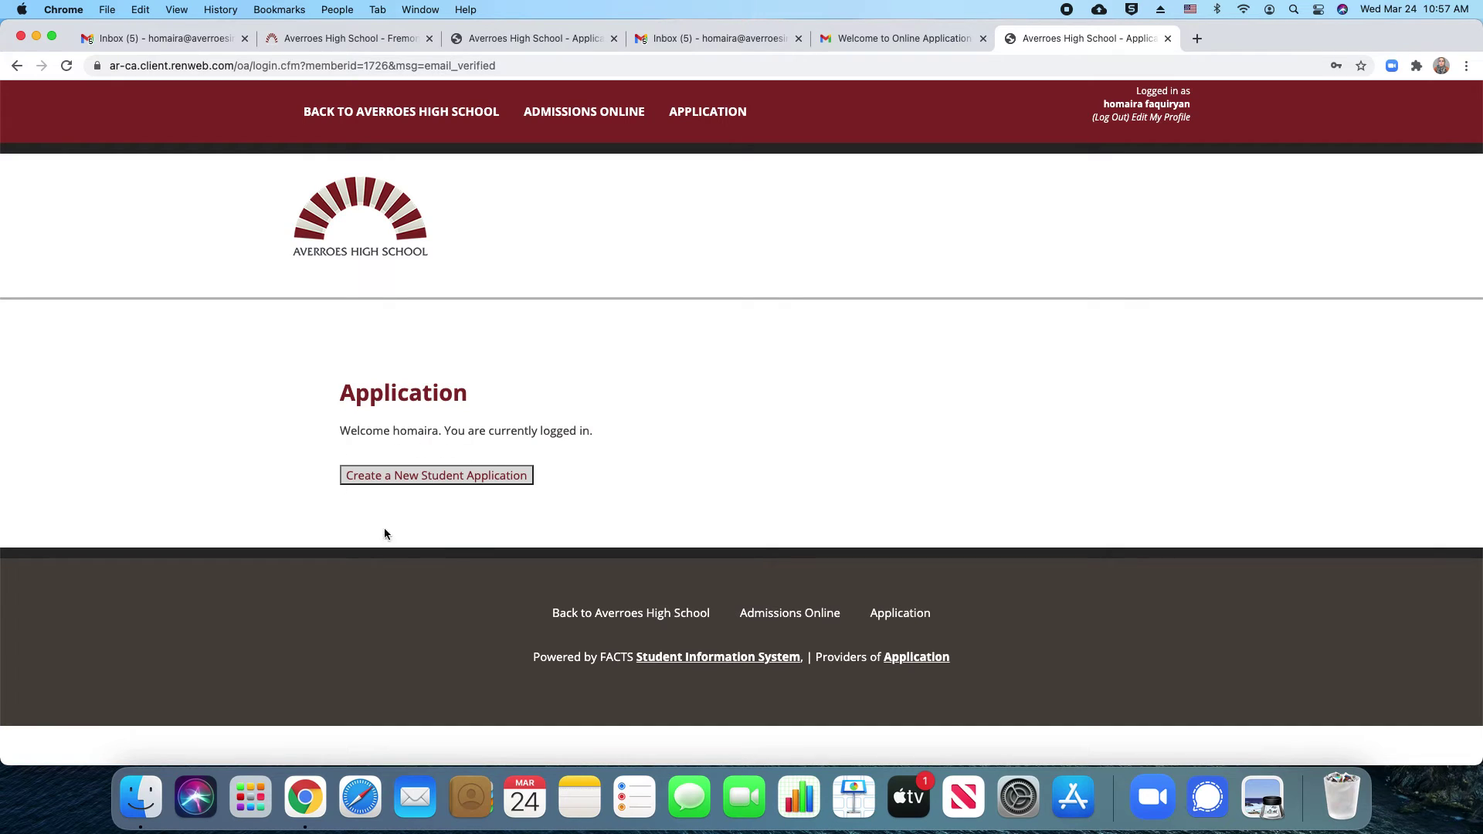
Start a new student application and review the Grade options without selecting one
{"action": "left_click", "coordinate": [395, 476]}
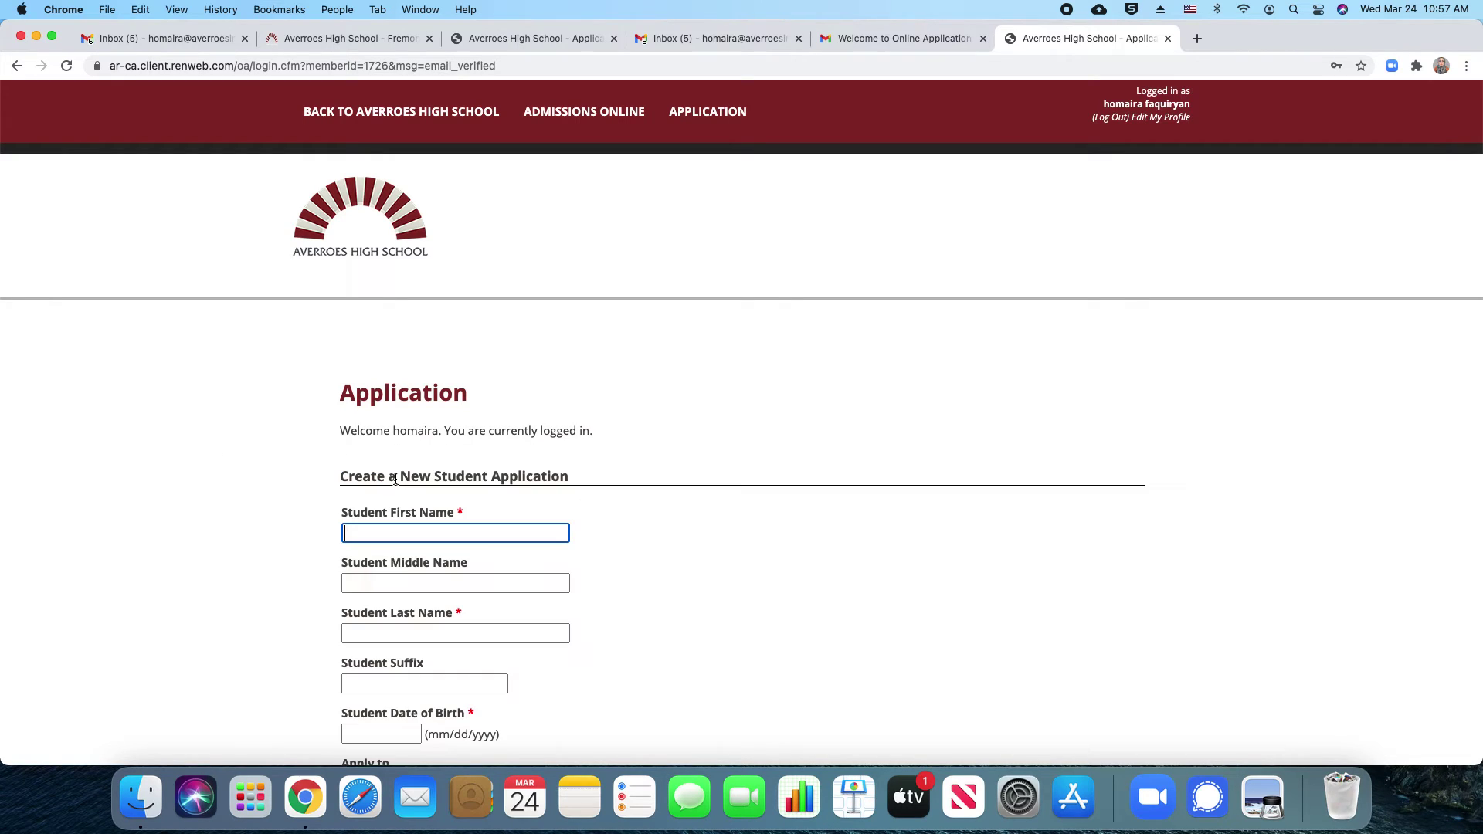
{"action": "scroll", "coordinate": [595, 519], "scroll_direction": "down", "scroll_amount": 3}
{"action": "scroll", "coordinate": [589, 525], "scroll_direction": "down", "scroll_amount": 1}
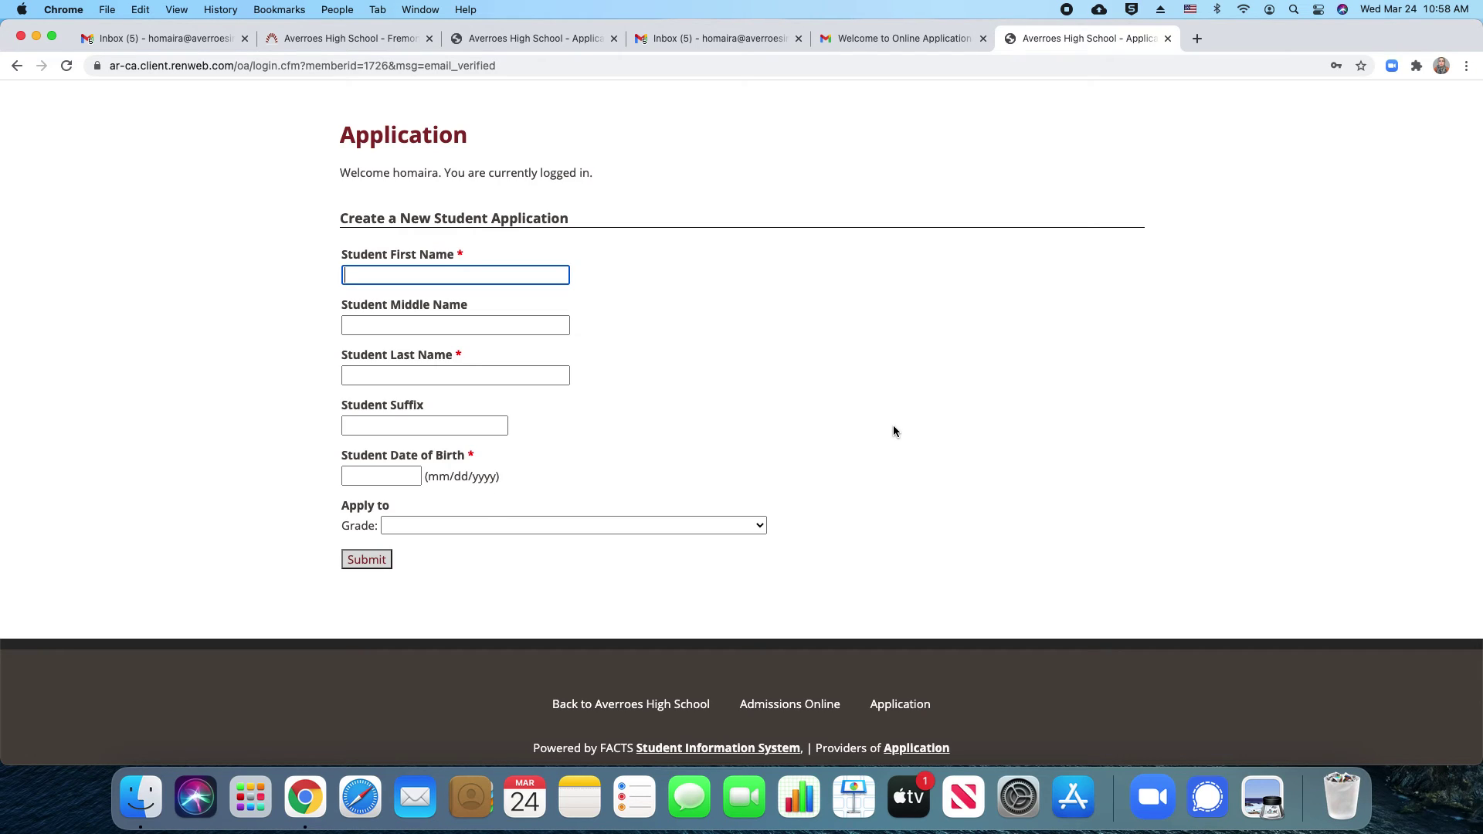
{"action": "left_click", "coordinate": [762, 526]}
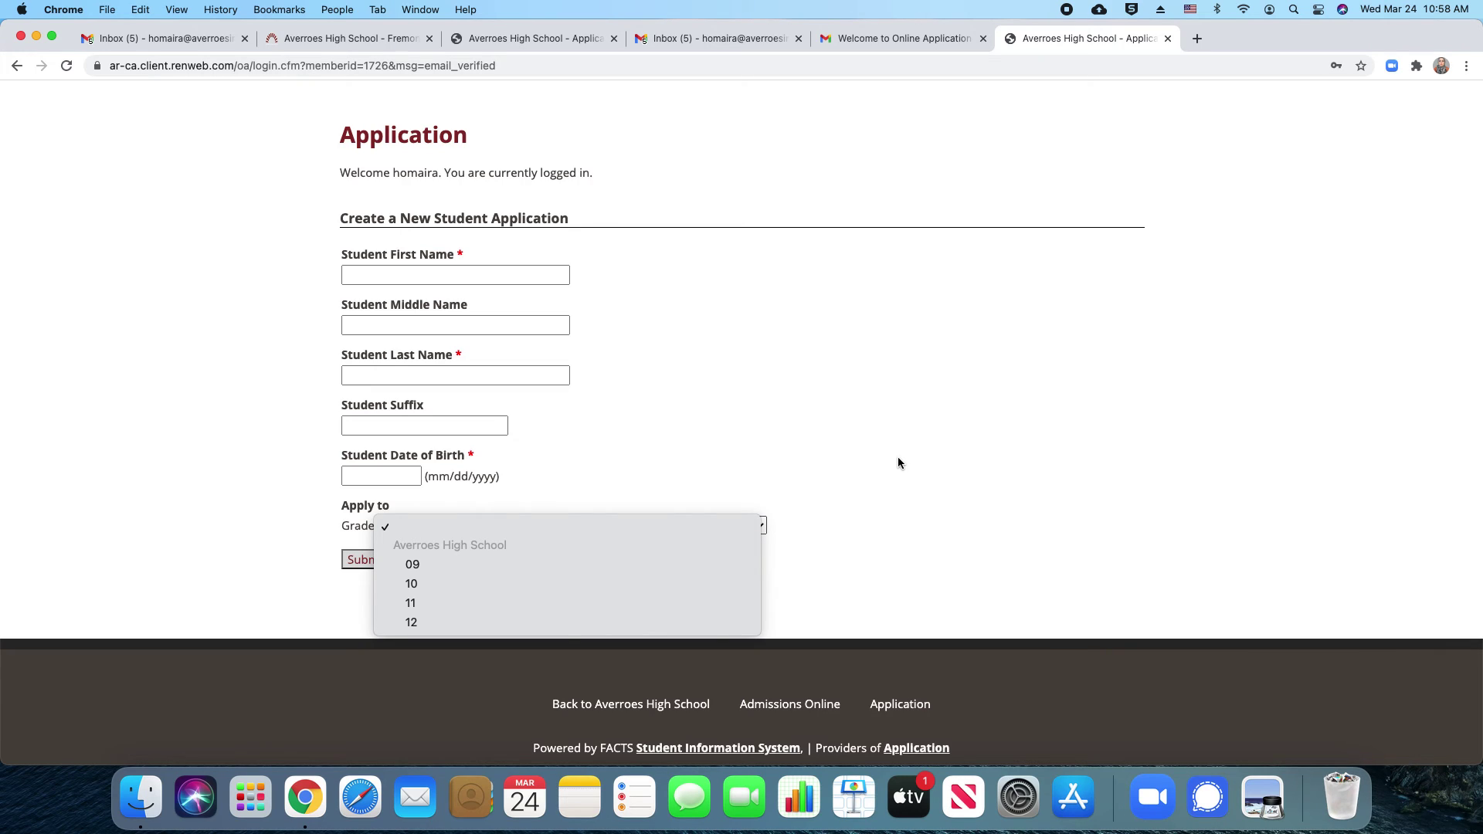
{"action": "left_click", "coordinate": [864, 520]}
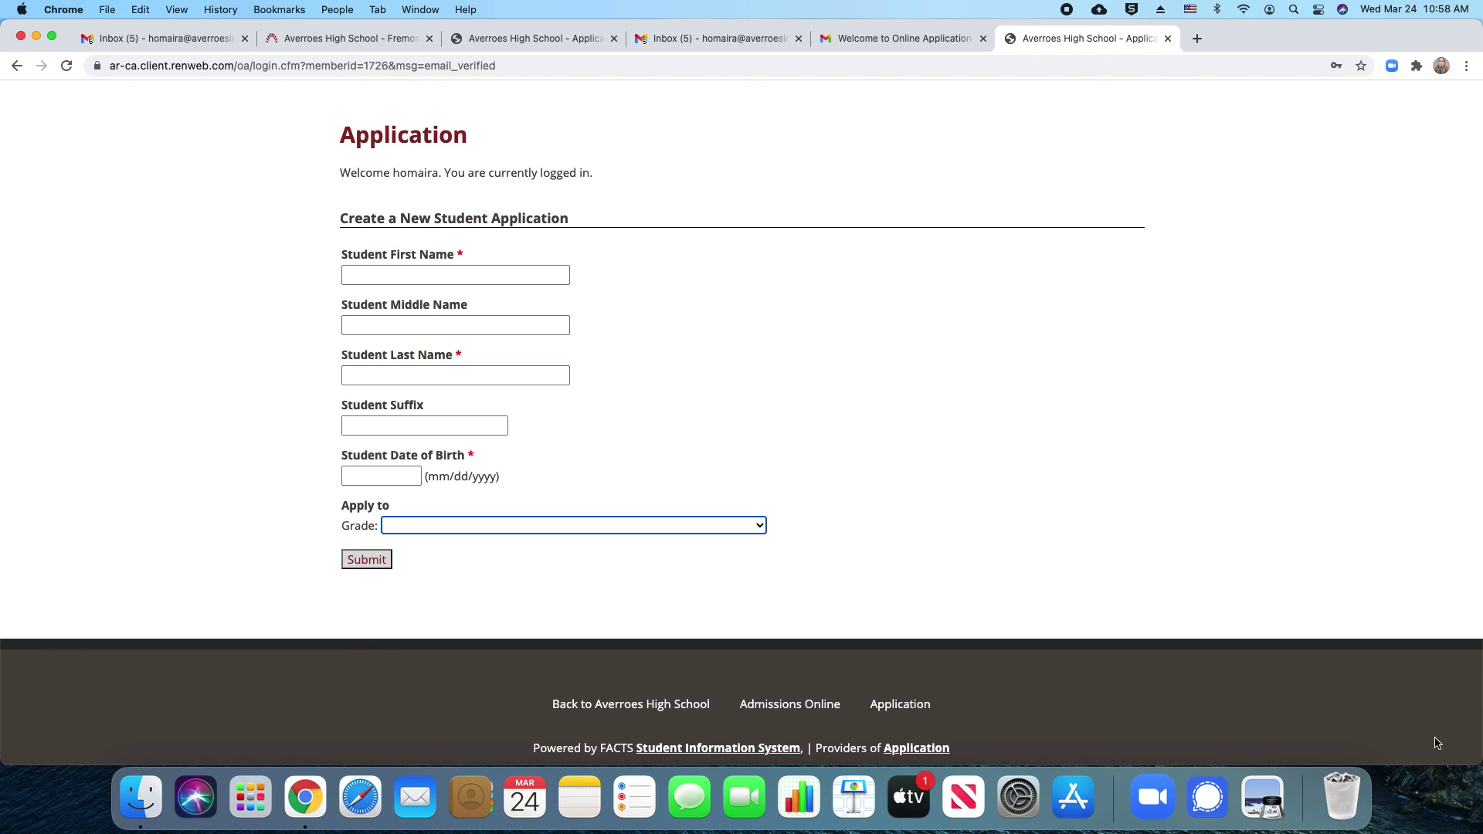
Shrink the Chrome window and launch the Screenshot app from Launchpad's Other folder
{"action": "left_click_drag", "start_coordinate": [1456, 766], "coordinate": [1433, 757]}
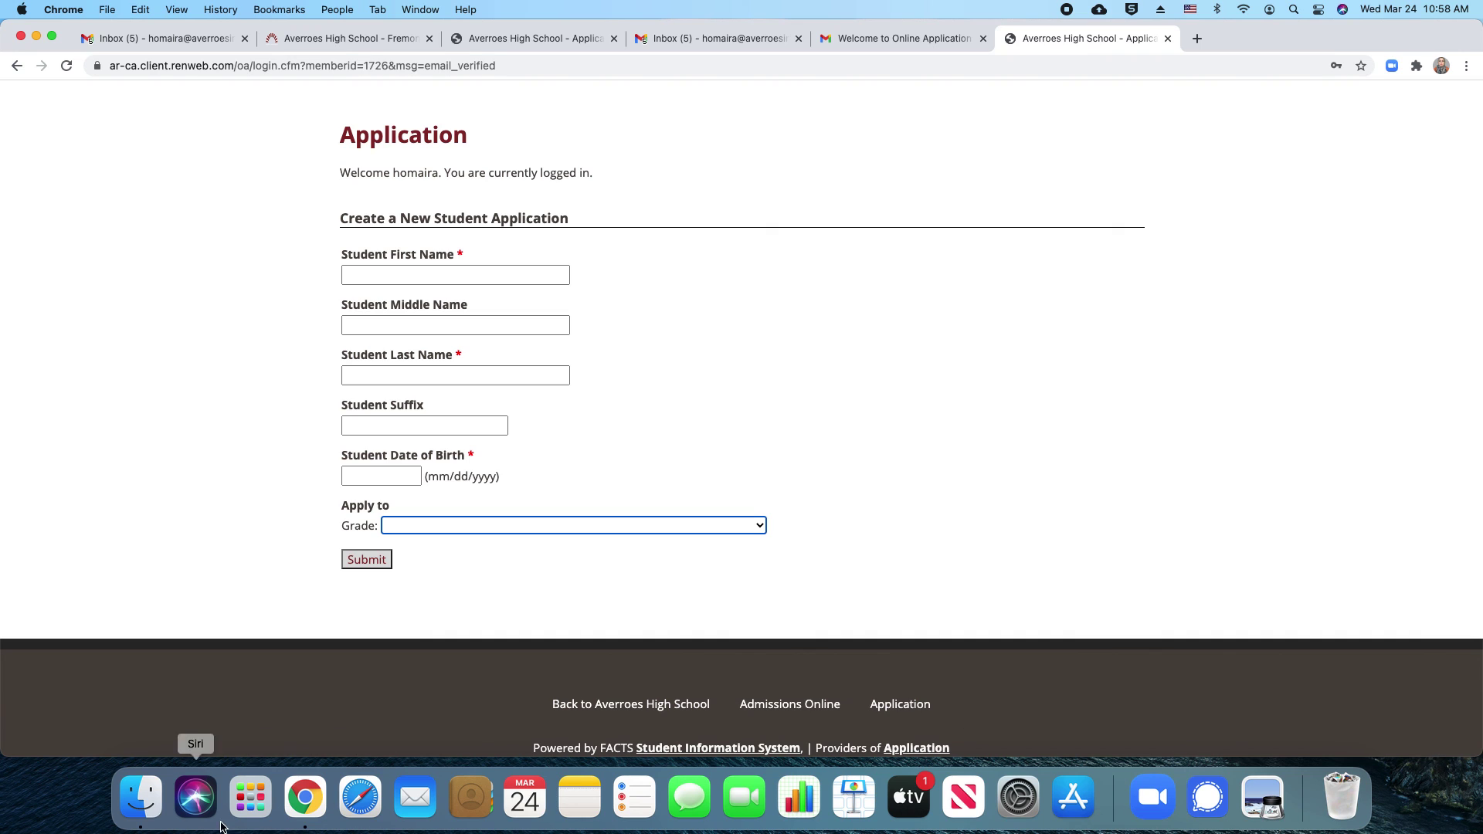
{"action": "left_click", "coordinate": [268, 806]}
{"action": "left_click", "coordinate": [561, 631]}
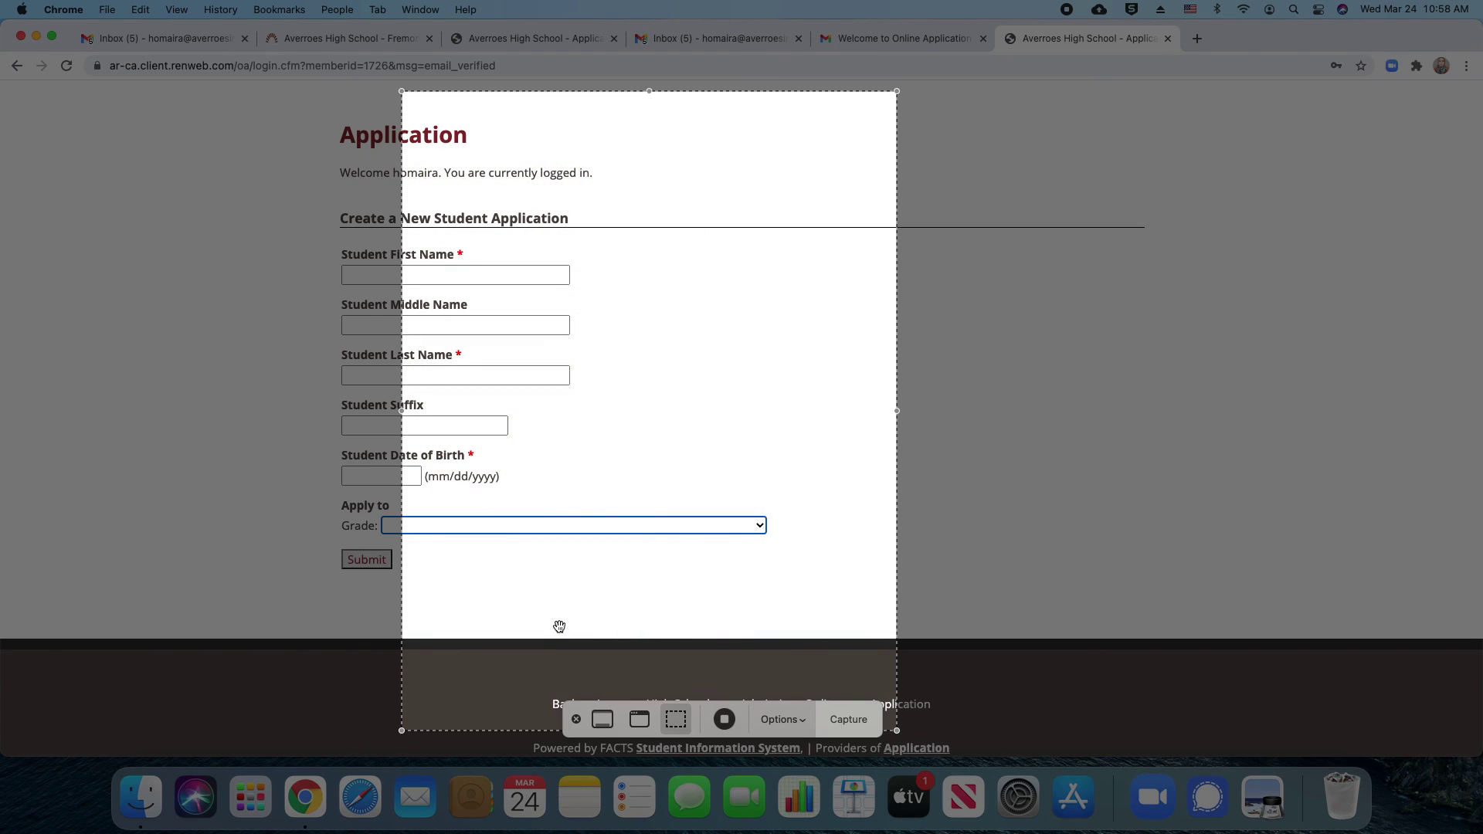